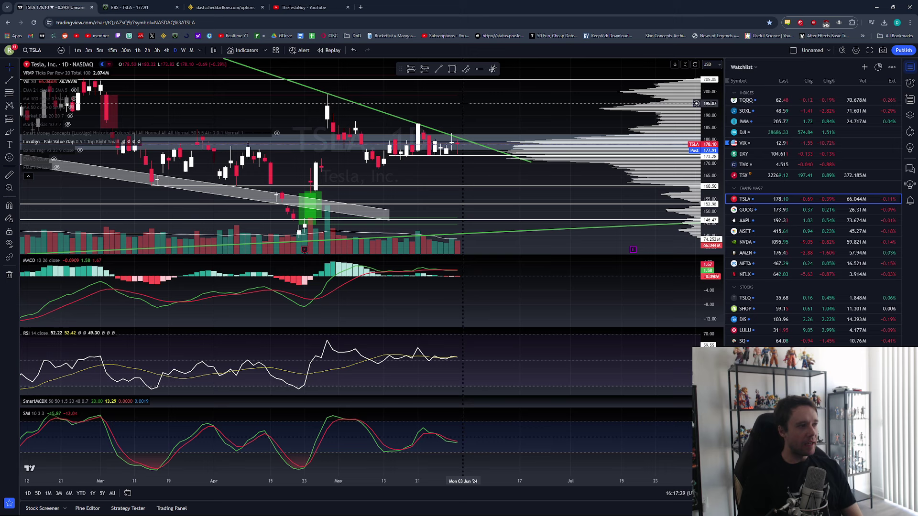
- Scroll the watchlist beside the annotated TSLA daily chart
scroll(796, 189, "up", 2)
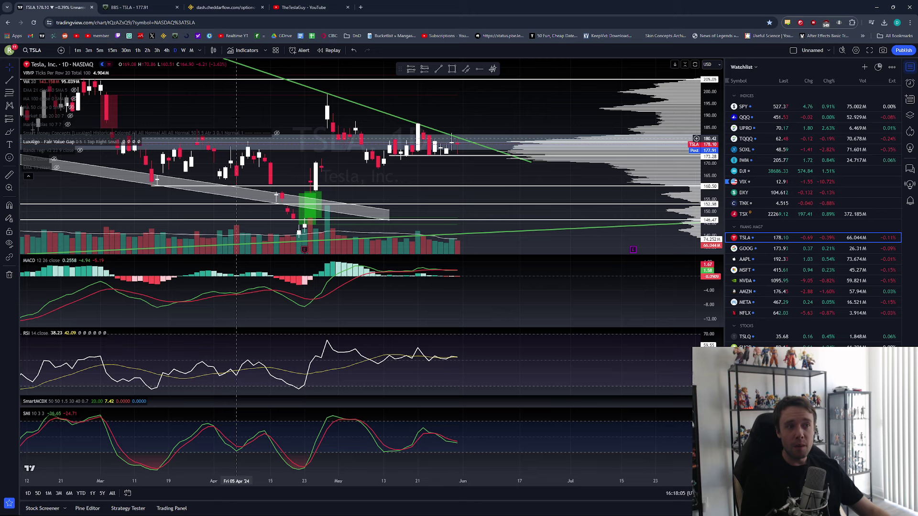
- Browse the YouTube community posts on TSLA and QQQ, then go back to TradingView
left_click(309, 6)
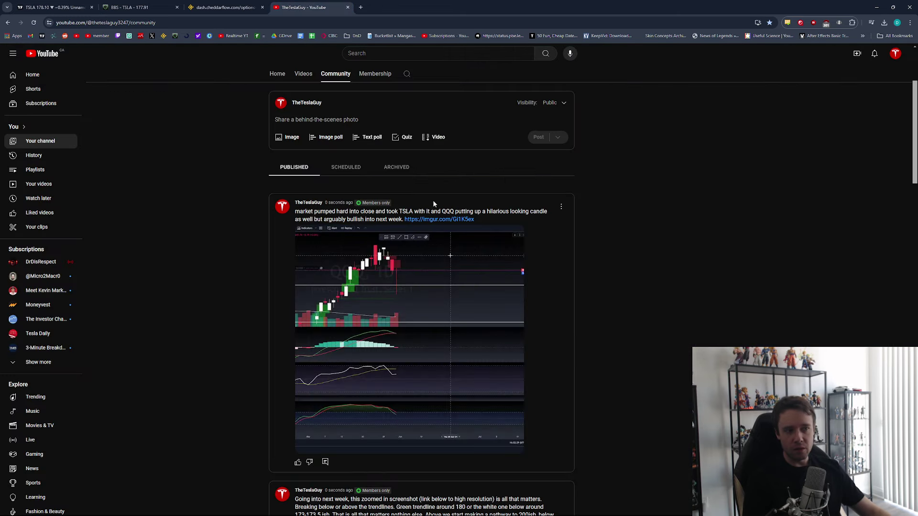
scroll(362, 186, "down", 15)
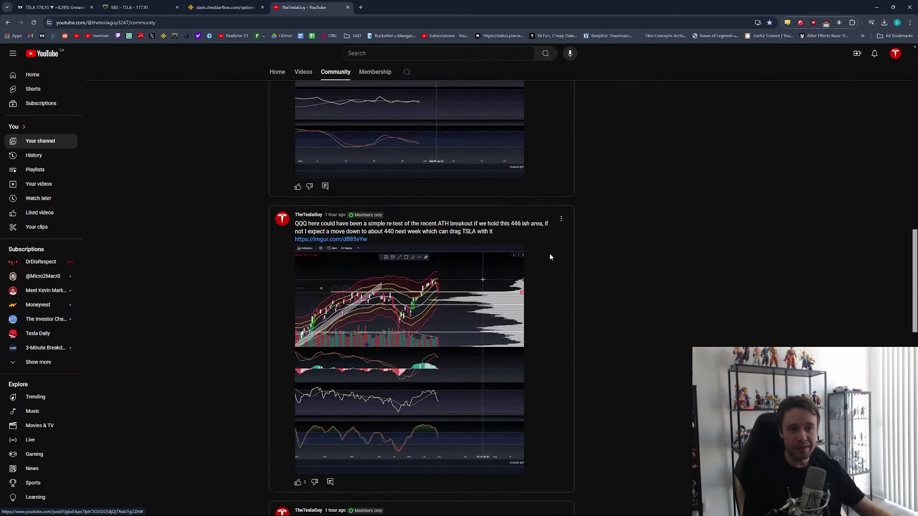
scroll(607, 253, "down", 20)
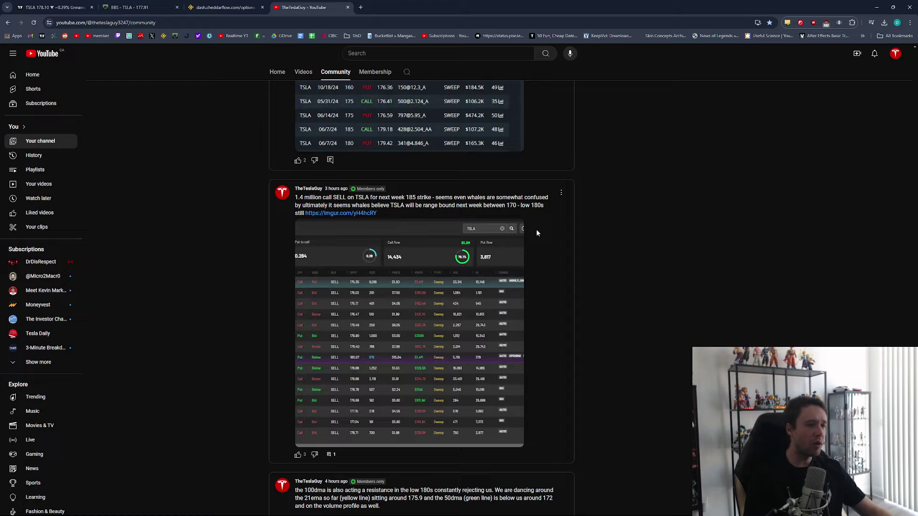
scroll(510, 234, "down", 6)
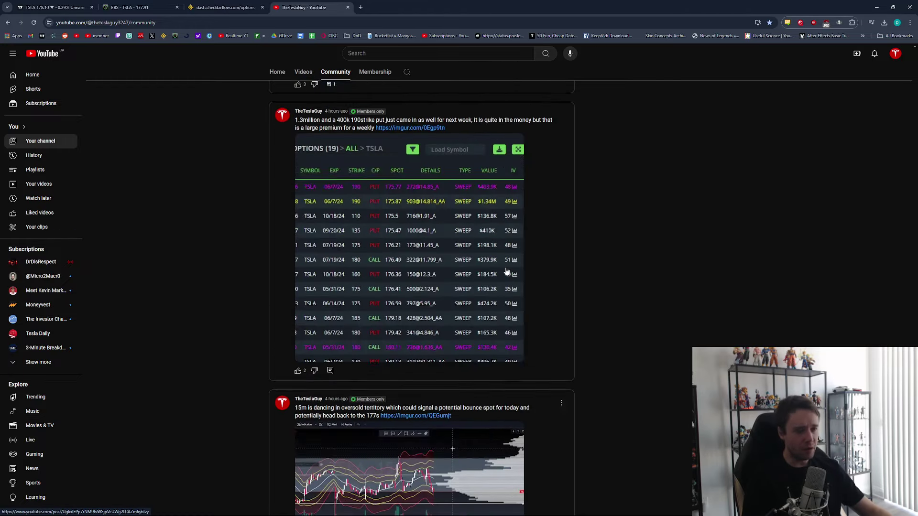
scroll(507, 254, "up", 10)
scroll(501, 272, "up", 20)
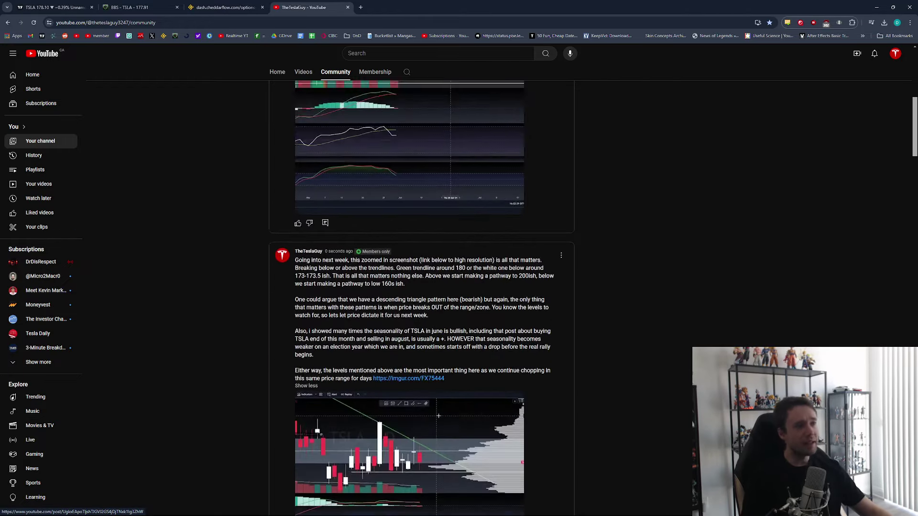
left_click(57, 7)
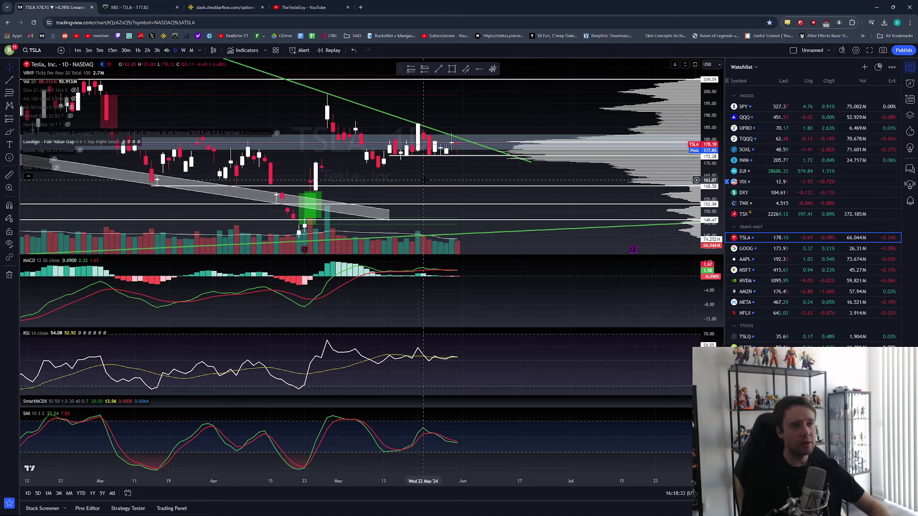
- Enlarge the TSLA candles, frame mid-March through July, and switch to the 1h interval
left_click_drag(423, 180, 472, 122)
scroll(450, 144, "up", 3)
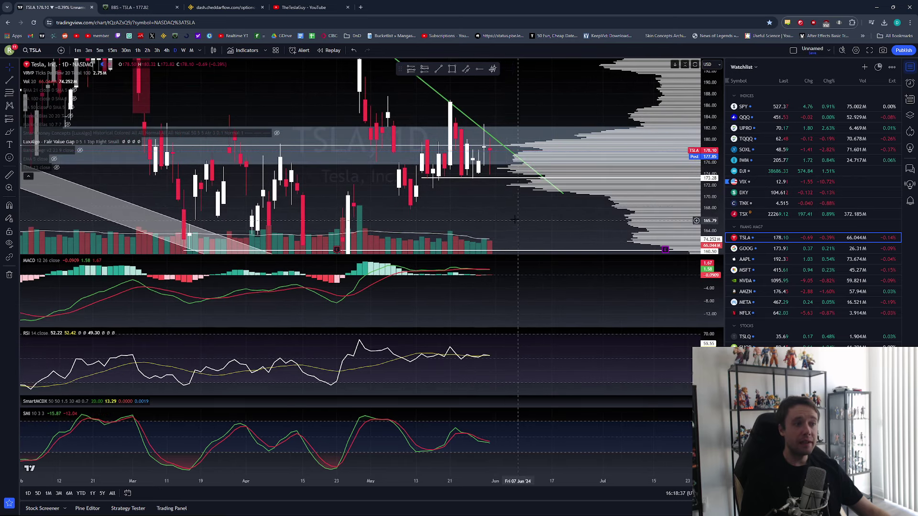
left_click_drag(433, 163, 470, 203)
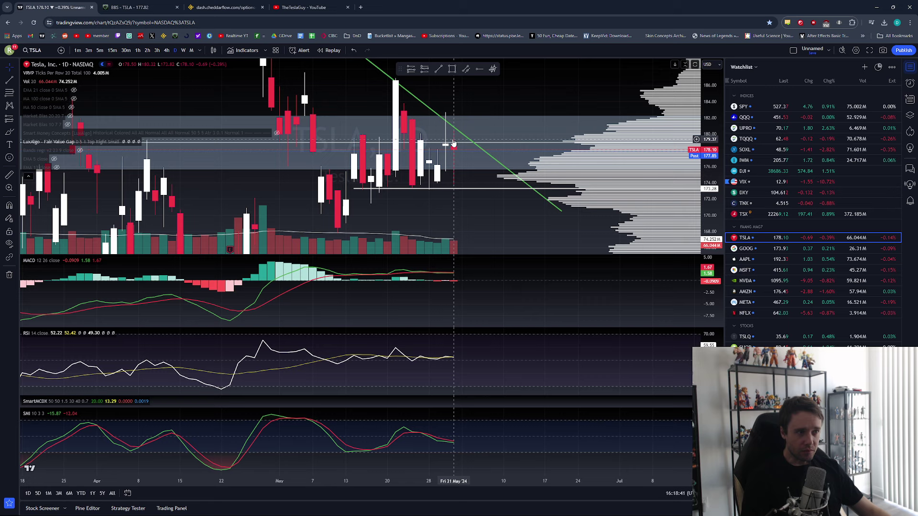
left_click(139, 54)
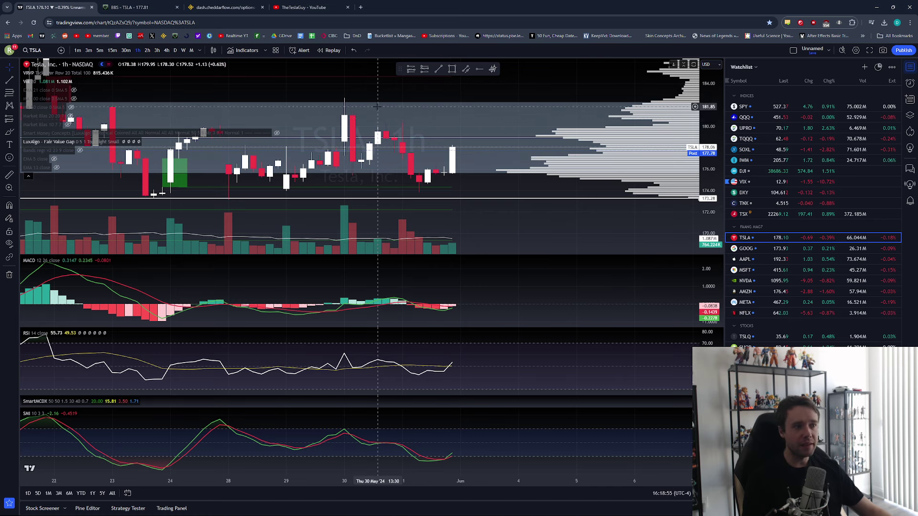
- Compare SPY and QQQ on the hourly chart, ending on SPY
left_click(807, 107)
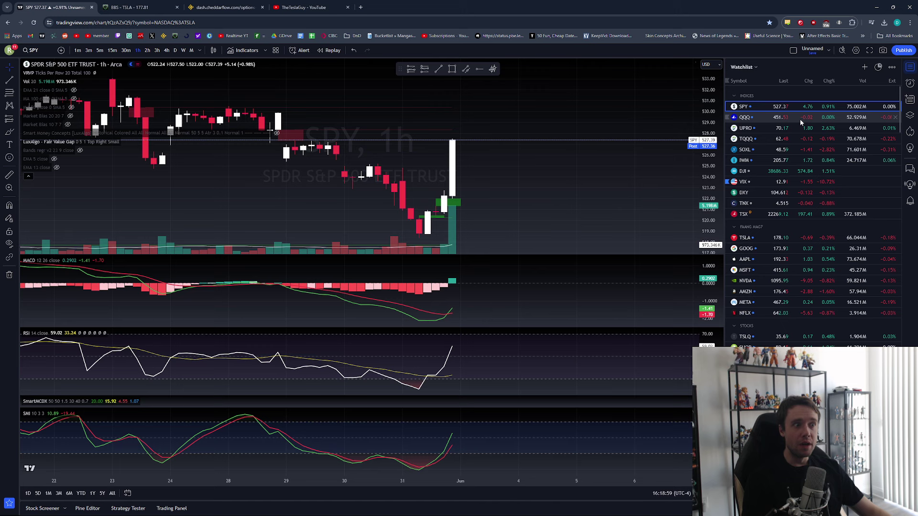
left_click(799, 119)
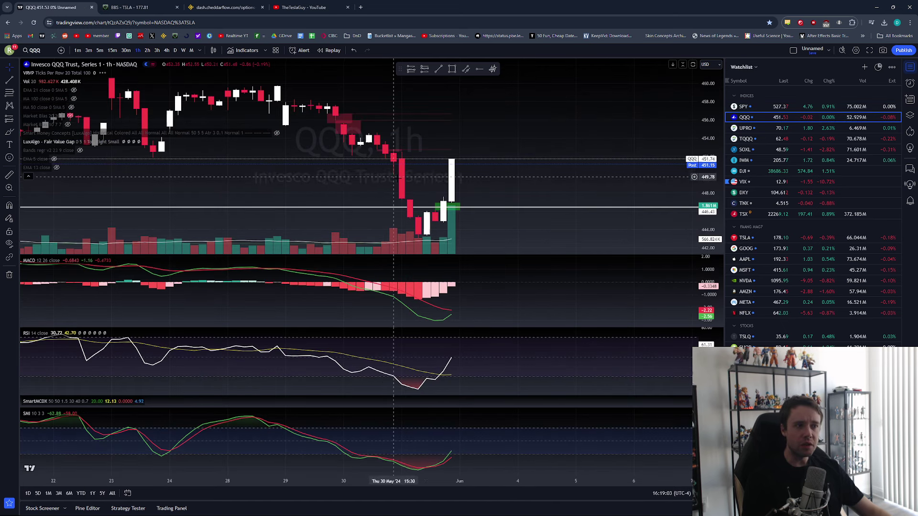
left_click(808, 106)
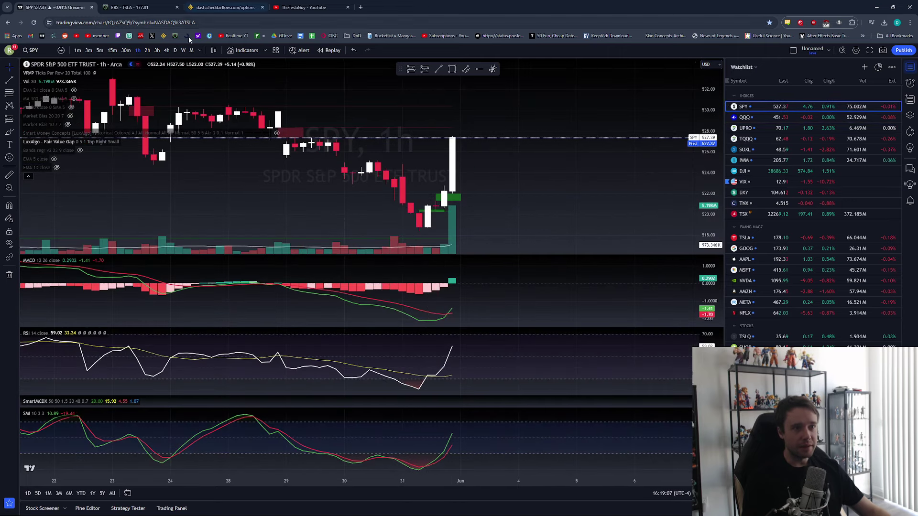
- Switch to daily candles, review earlier QQQ daily bars, then reload TSLA
key("d")
key("Return")
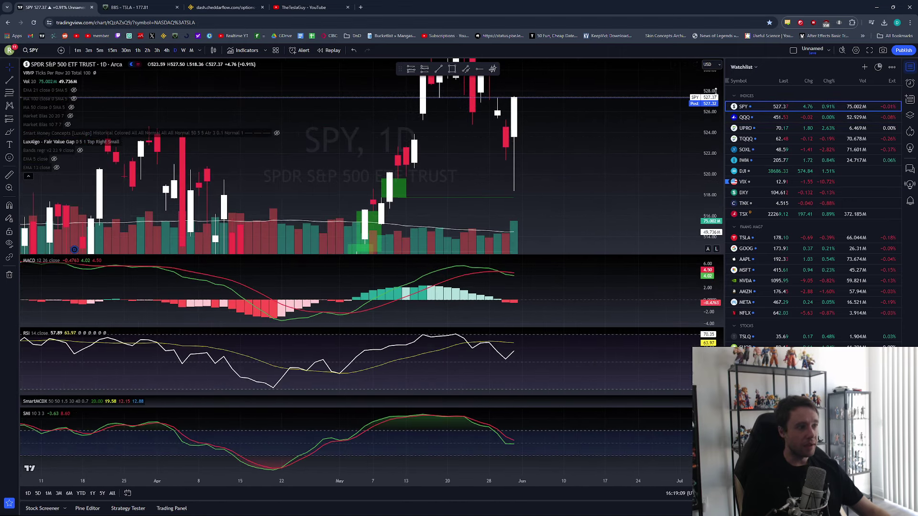
left_click(757, 118)
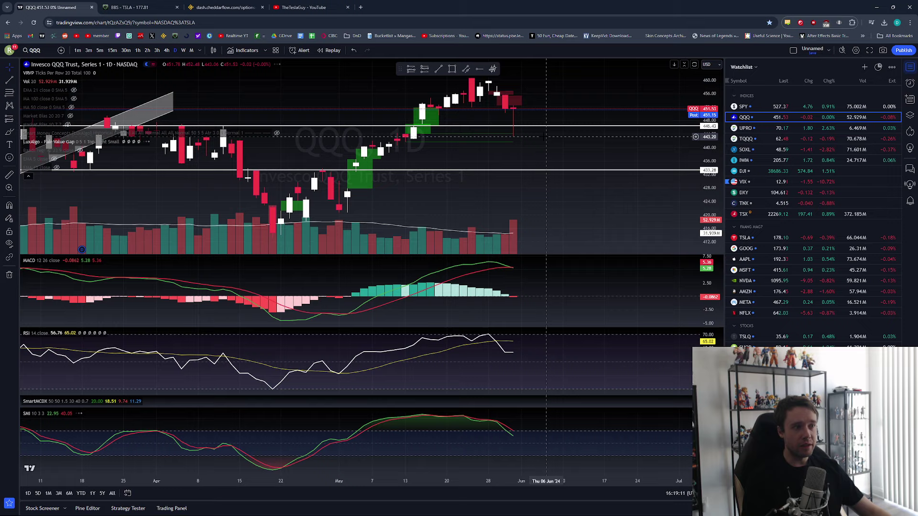
scroll(664, 99, "up", 5)
left_click_drag(665, 99, 739, 100)
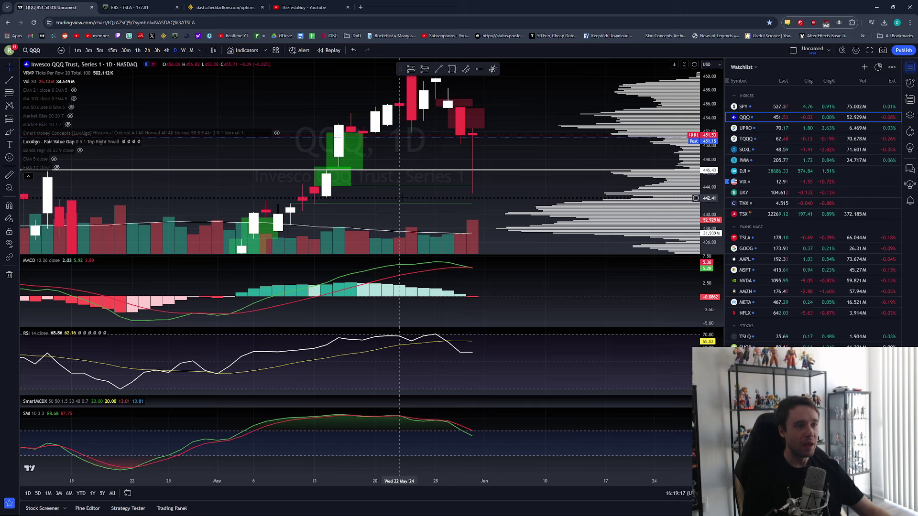
left_click(764, 238)
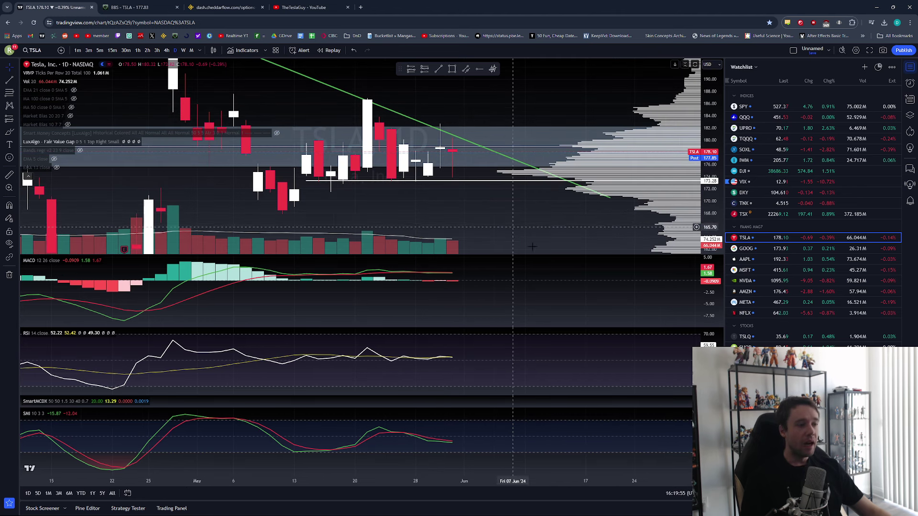
- Stretch TSLA's price range around recent daily candles near the green trendline
scroll(527, 166, "right", 3)
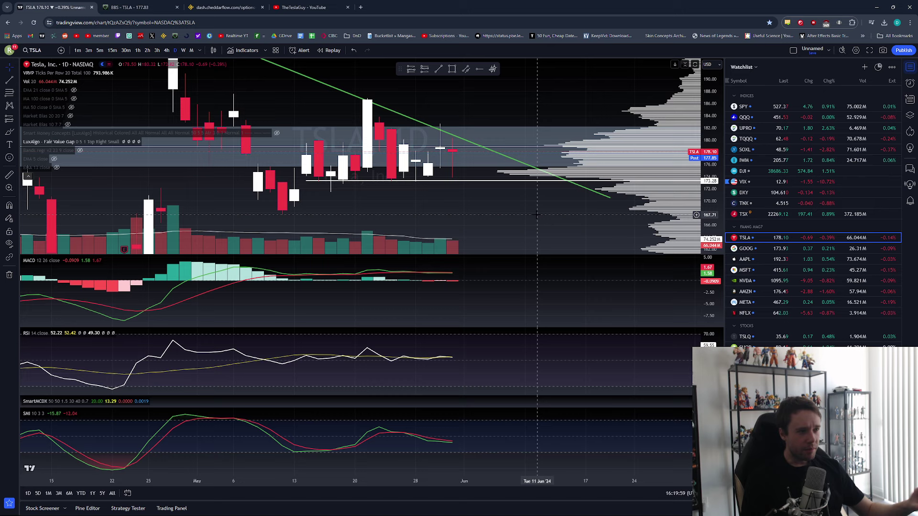
left_click_drag(715, 115, 716, 105)
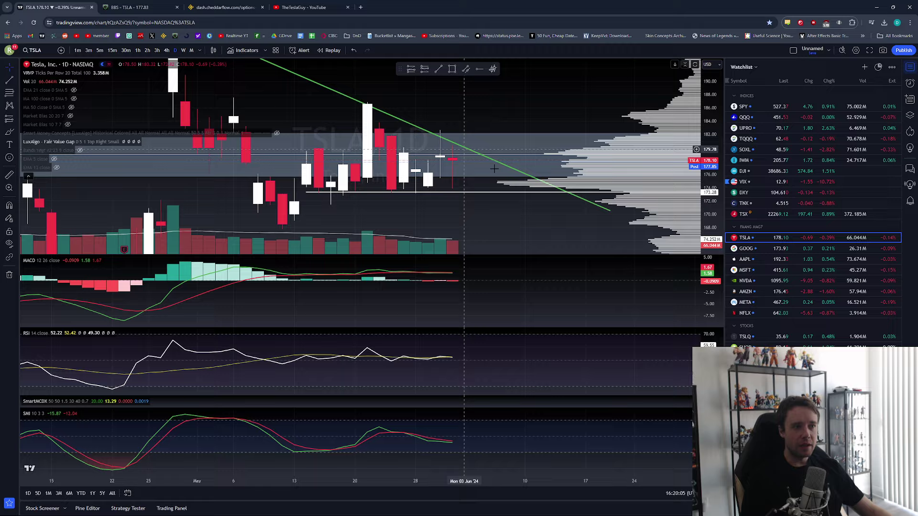
- Widen the TSLA view to about 140–260 covering Aug 2023 through Aug 2024
scroll(365, 130, "down", 10)
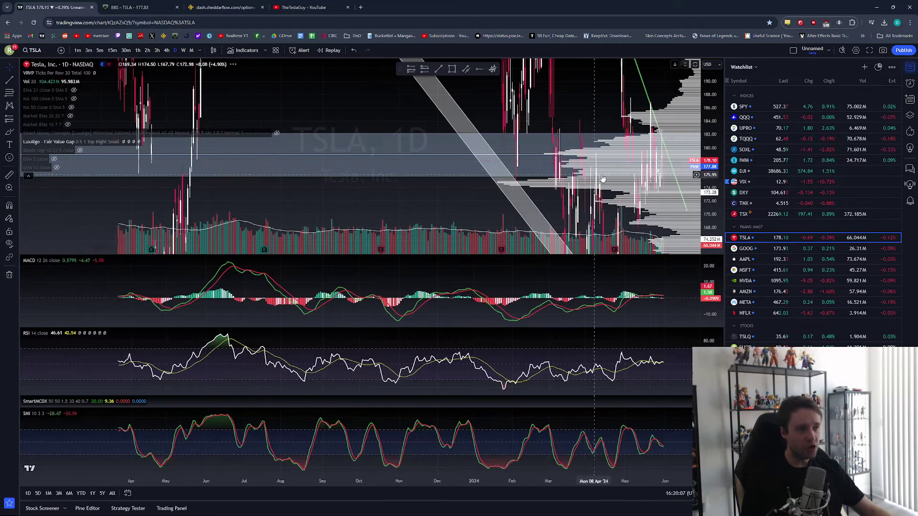
left_click_drag(712, 87, 711, 114)
left_click_drag(584, 143, 430, 119)
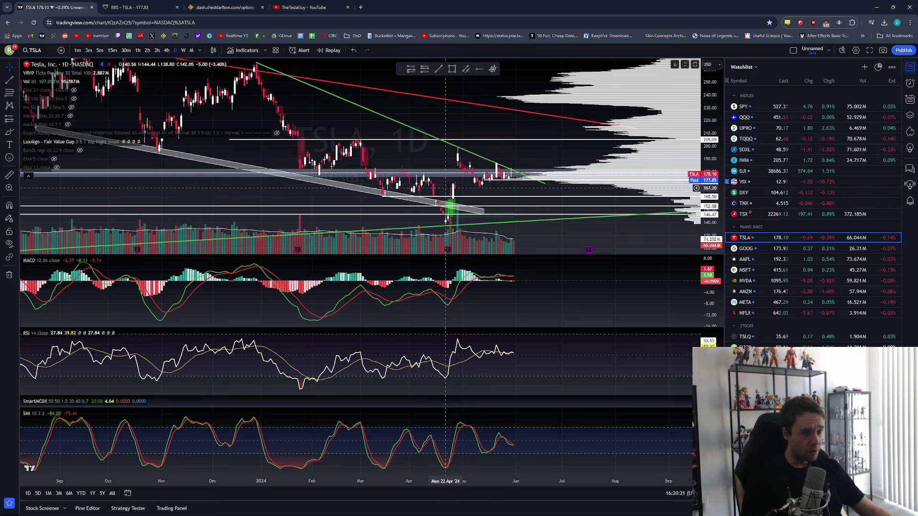
- Zoom in on recent weeks, with prices stretched to about 146–230 near the downtrend line
scroll(445, 187, "up", 2)
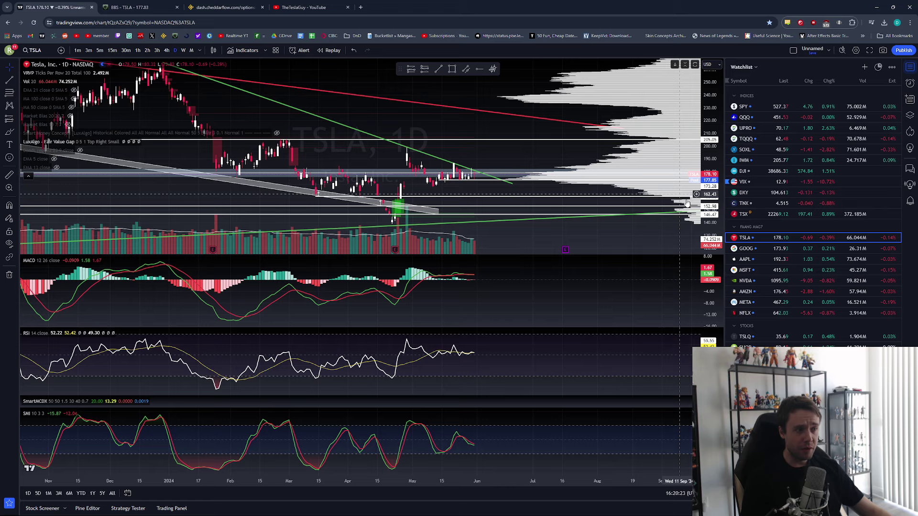
left_click_drag(710, 195, 710, 172)
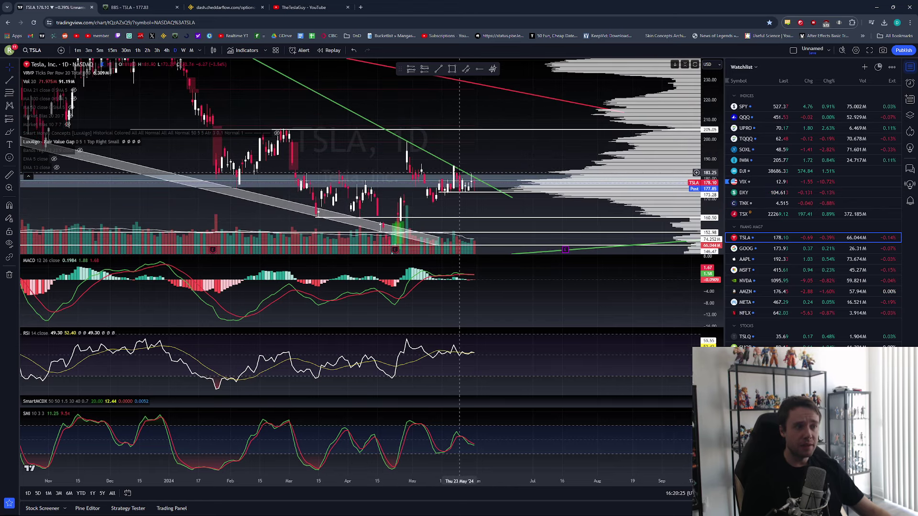
scroll(457, 165, "up", 2)
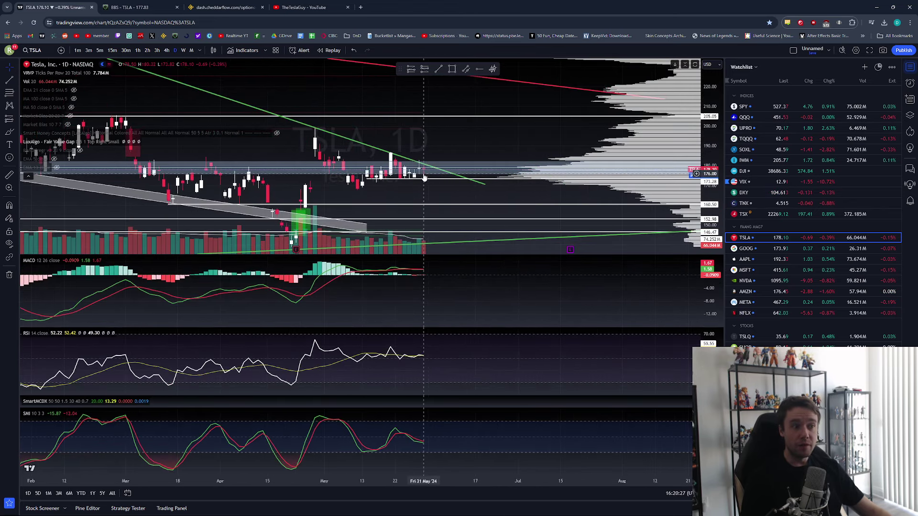
left_click_drag(464, 128, 475, 126)
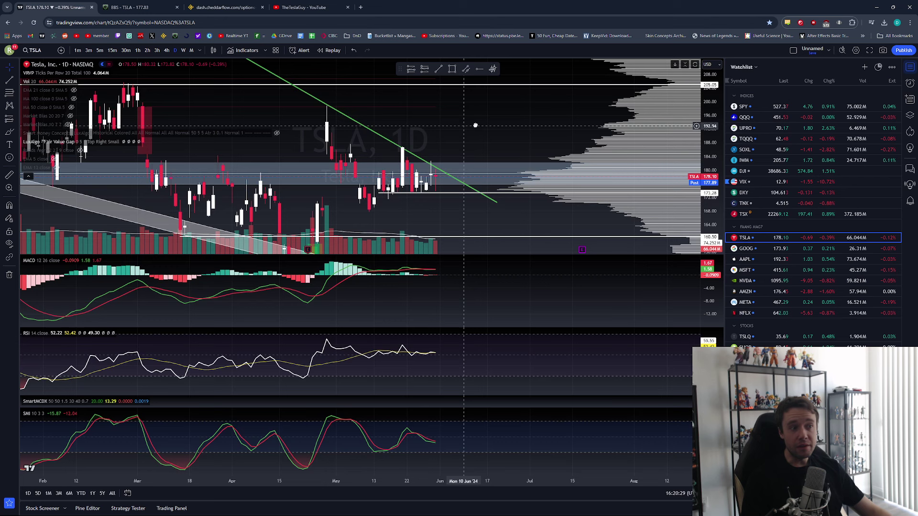
scroll(475, 125, "up", 1)
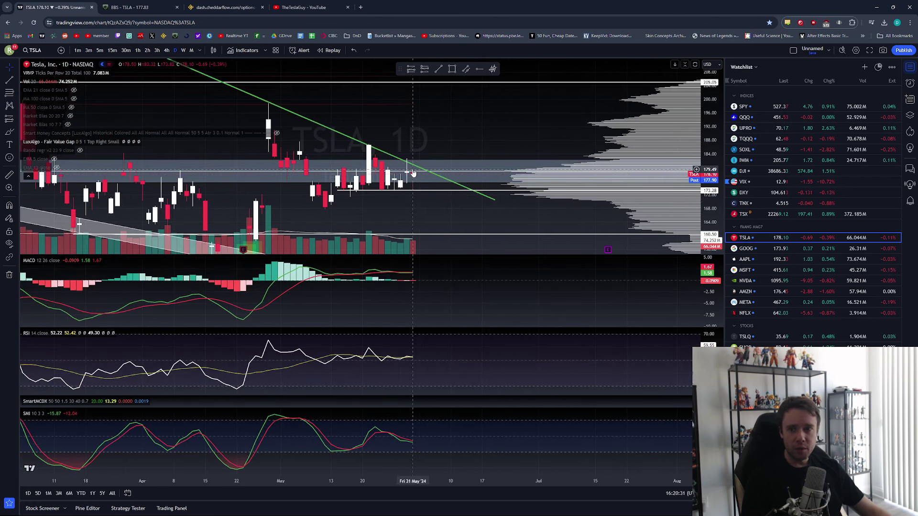
left_click_drag(430, 172, 506, 158)
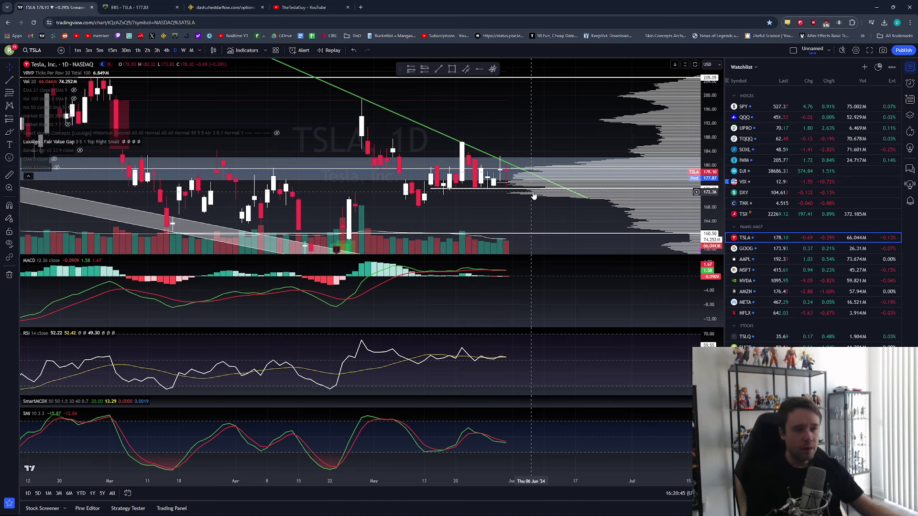
- Zoom further and frame the late-May candles between the green trendline and 173 support
scroll(535, 195, "up", 3)
scroll(426, 175, "up", 2)
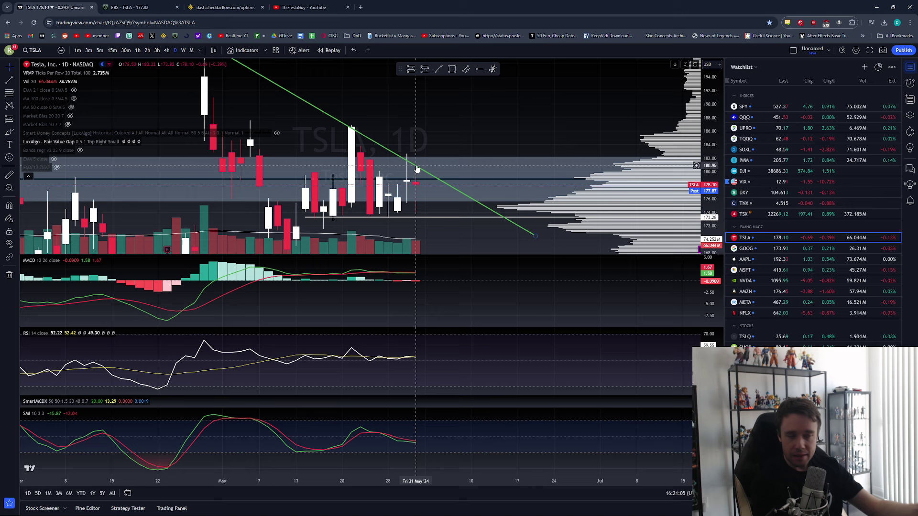
left_click_drag(516, 158, 586, 119)
left_click_drag(509, 120, 478, 117)
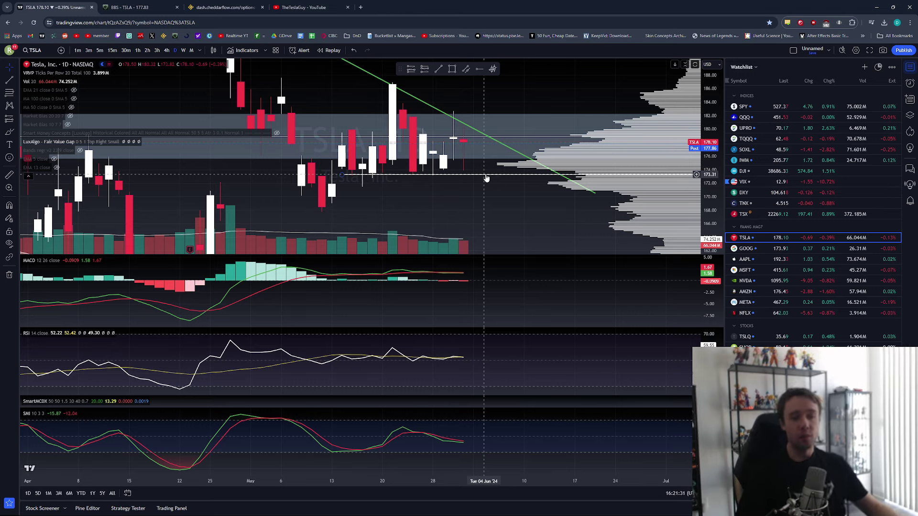
left_click(684, 261)
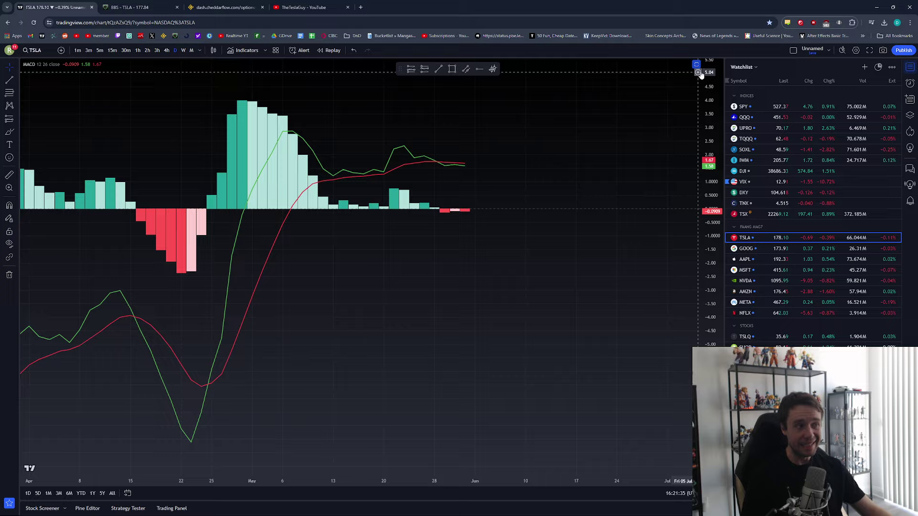
left_click(685, 64)
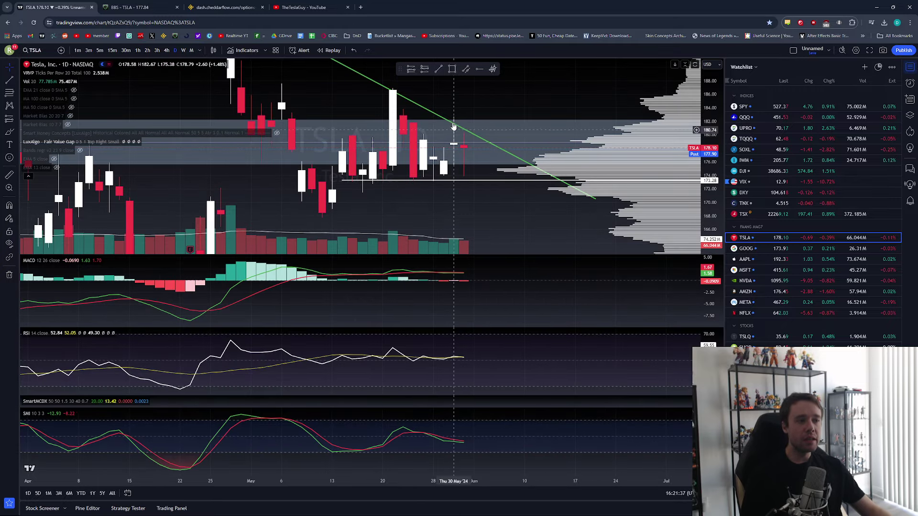
left_click(224, 7)
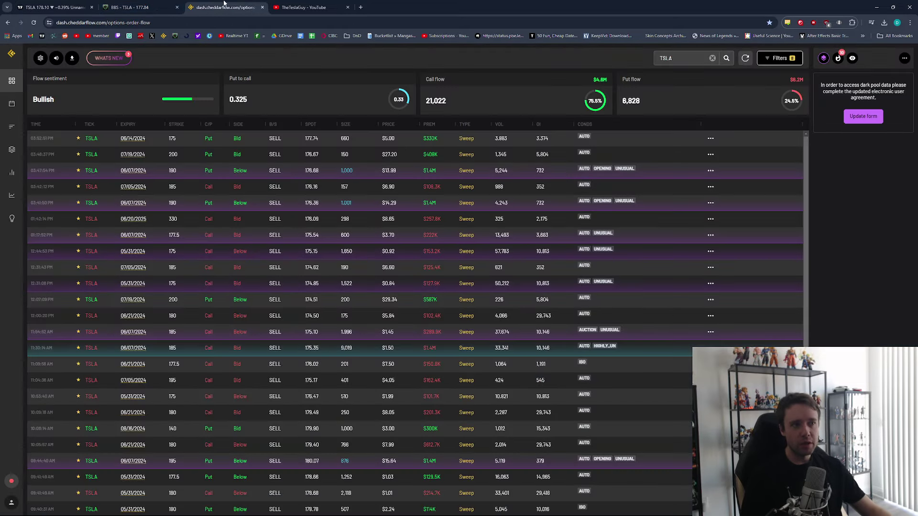
left_click(141, 6)
left_click(52, 5)
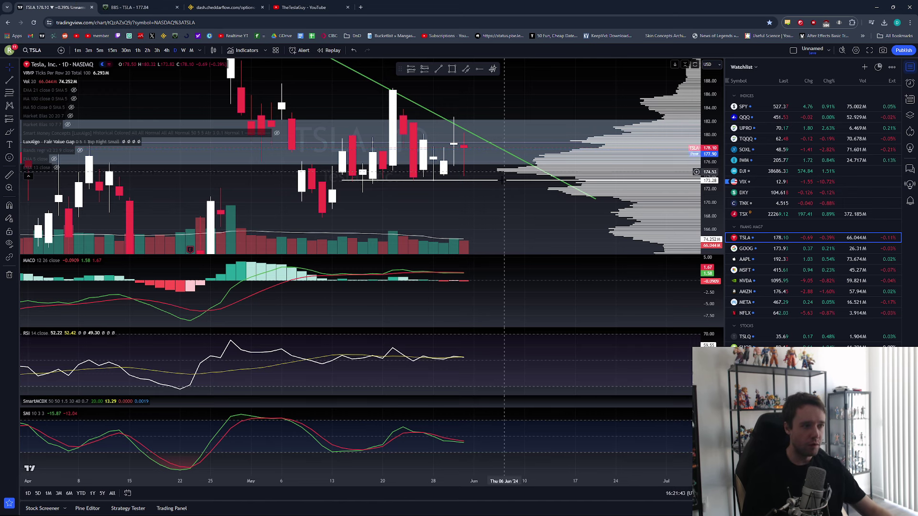
left_click(767, 109)
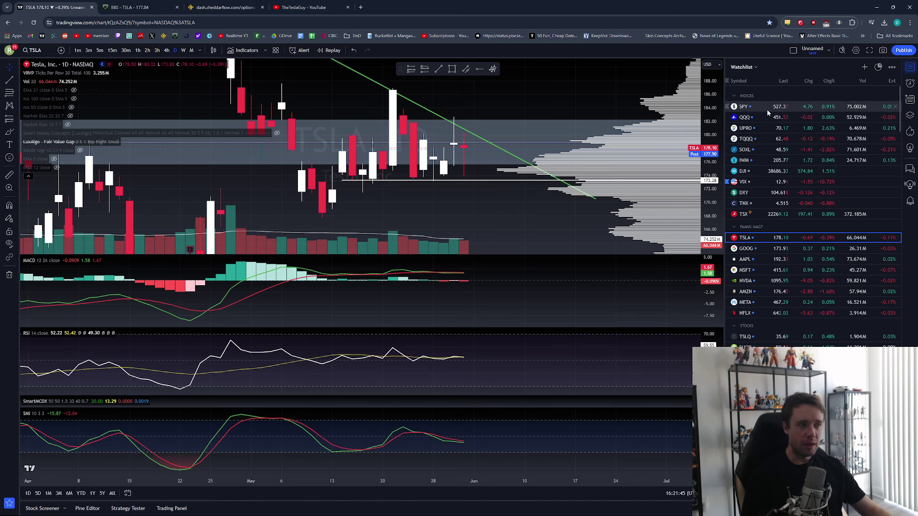
left_click(762, 117)
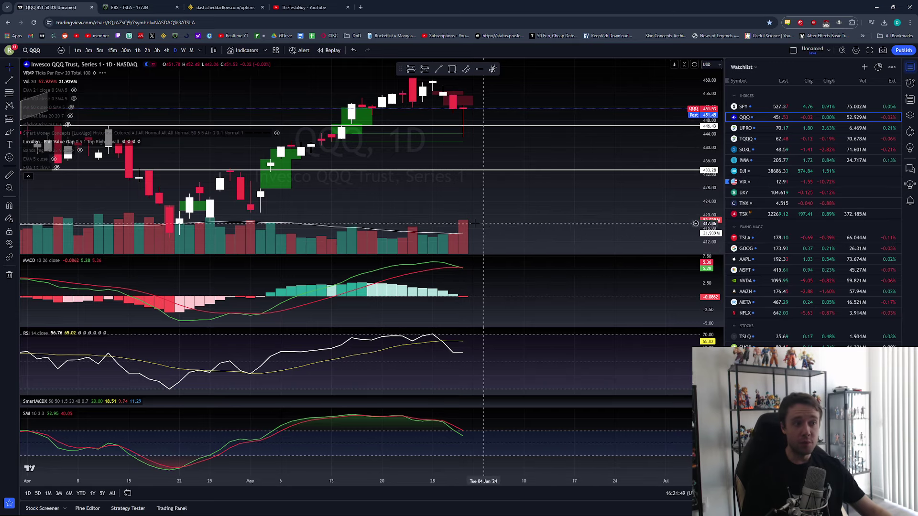
left_click(766, 239)
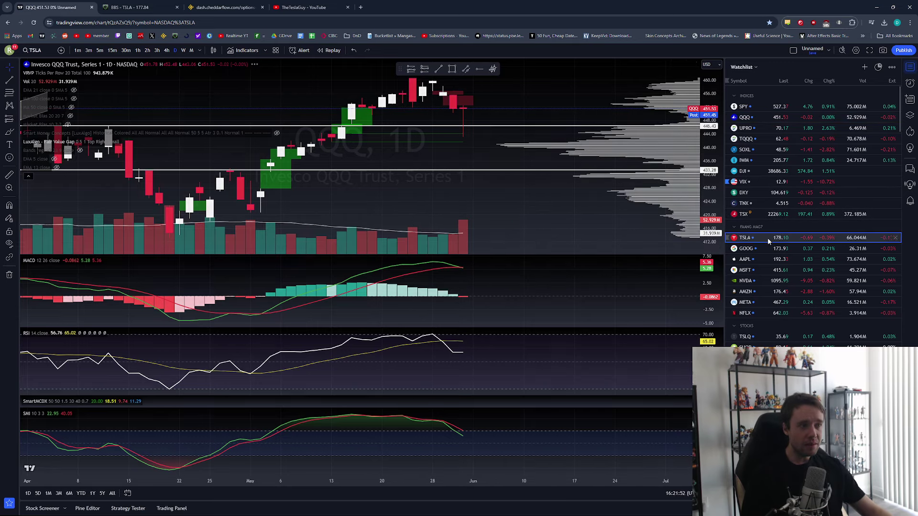
- View TSLA's lower 136–164 levels, then refocus on recent candles at roughly 160–200
left_click_drag(484, 203, 485, 148)
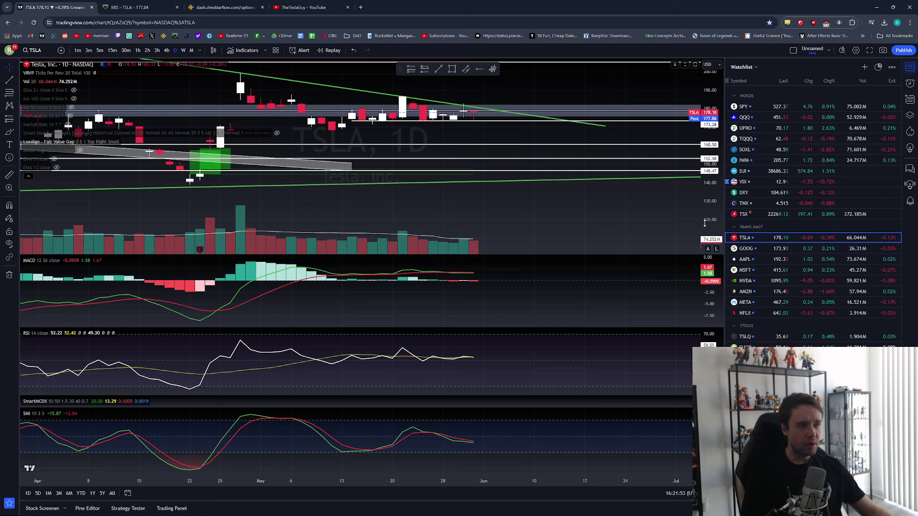
mouse_move(715, 144)
left_mouse_down()
mouse_move(722, 108)
mouse_move(721, 138)
left_mouse_up()
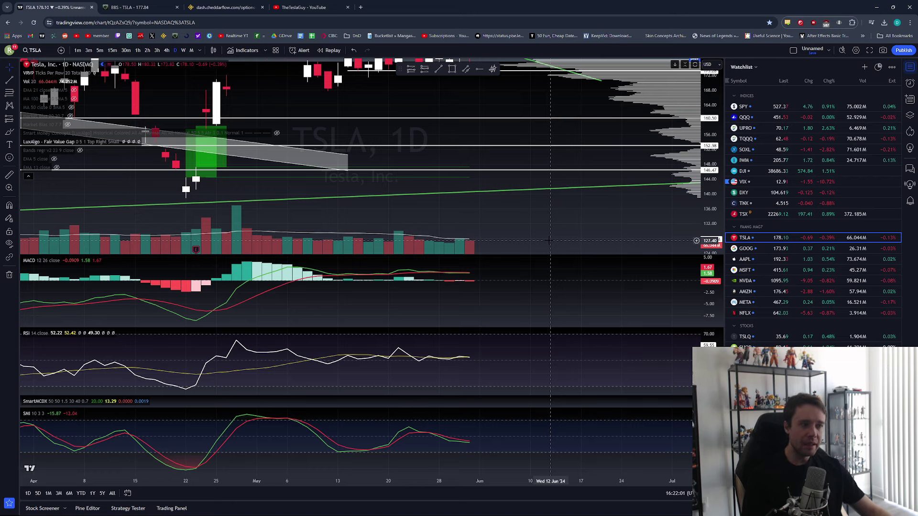
left_click_drag(582, 241, 593, 306)
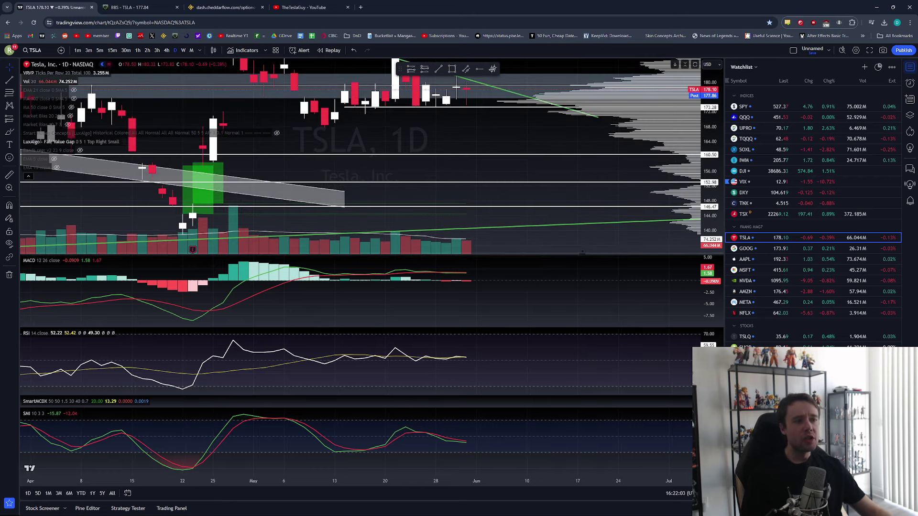
left_click_drag(717, 143, 719, 165)
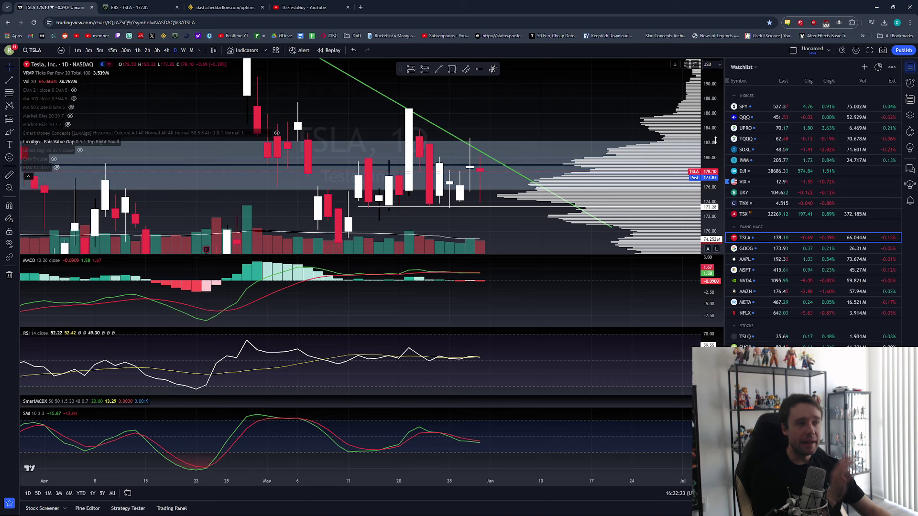
- Refit the price scale and widen the TSLA view to March through mid-July
scroll(448, 160, "right", 2)
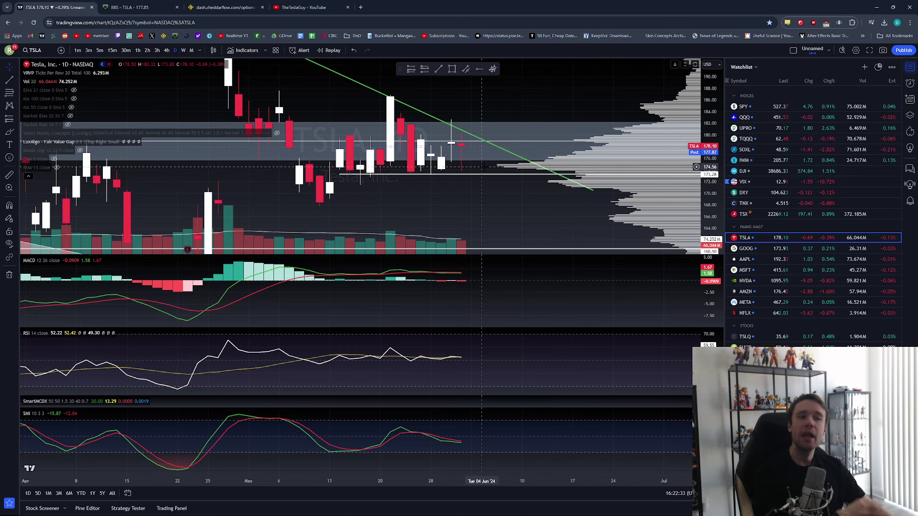
left_click_drag(478, 192, 451, 270)
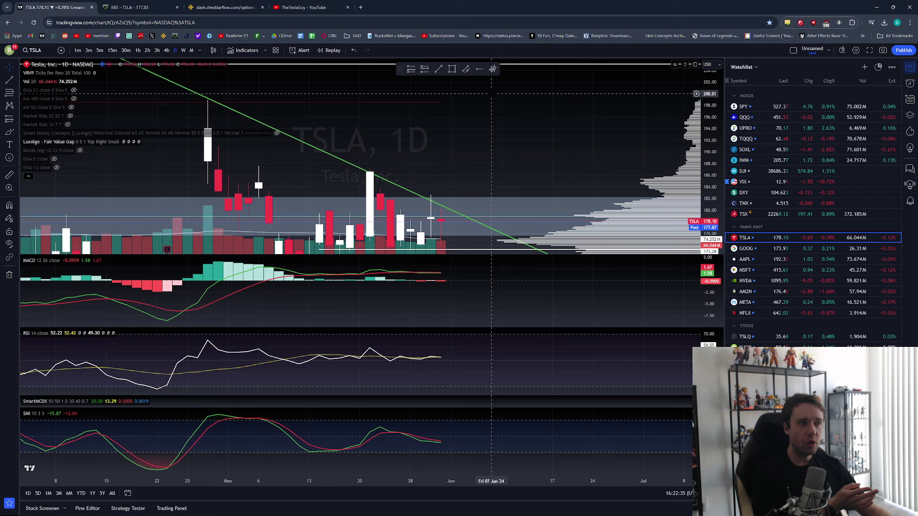
double_click(707, 113)
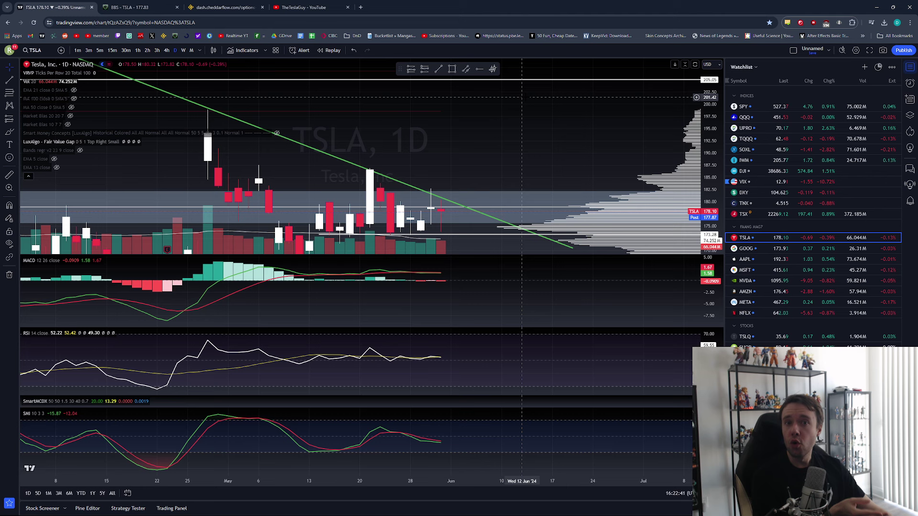
left_click_drag(450, 236, 488, 120)
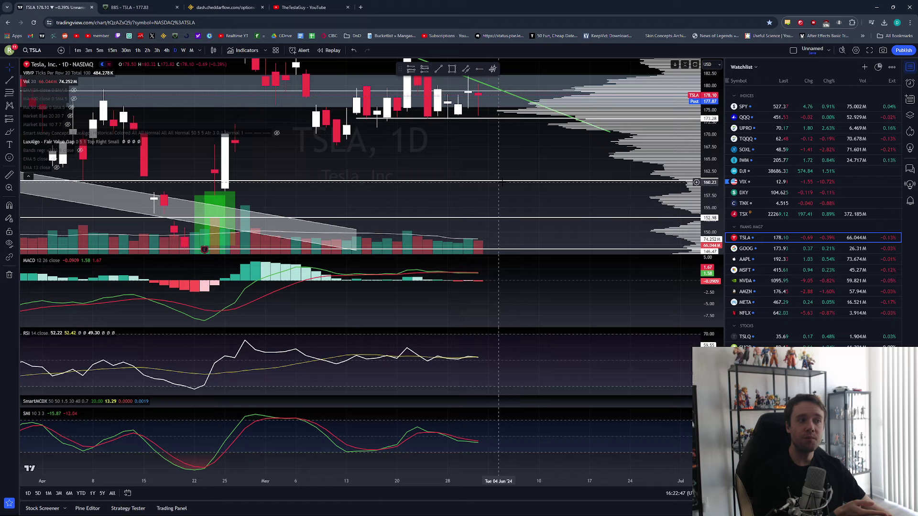
scroll(497, 144, "up", 5)
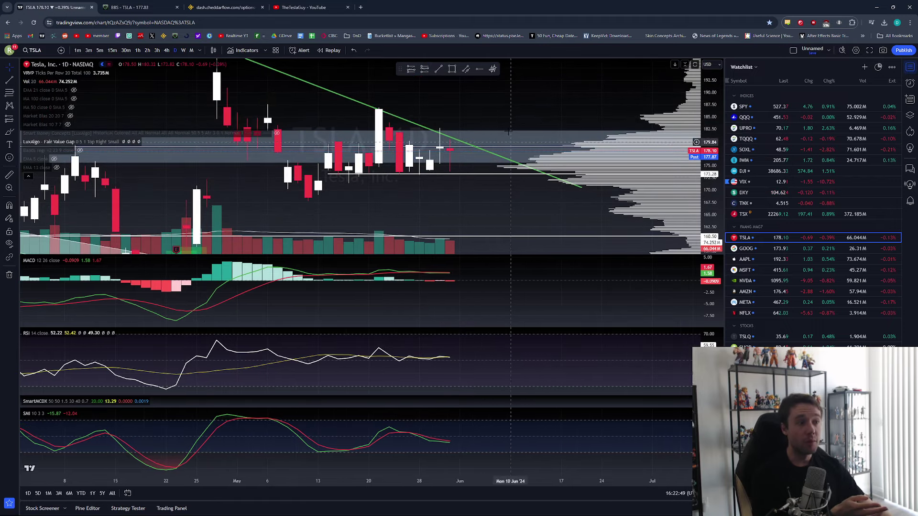
scroll(495, 109, "down", 4)
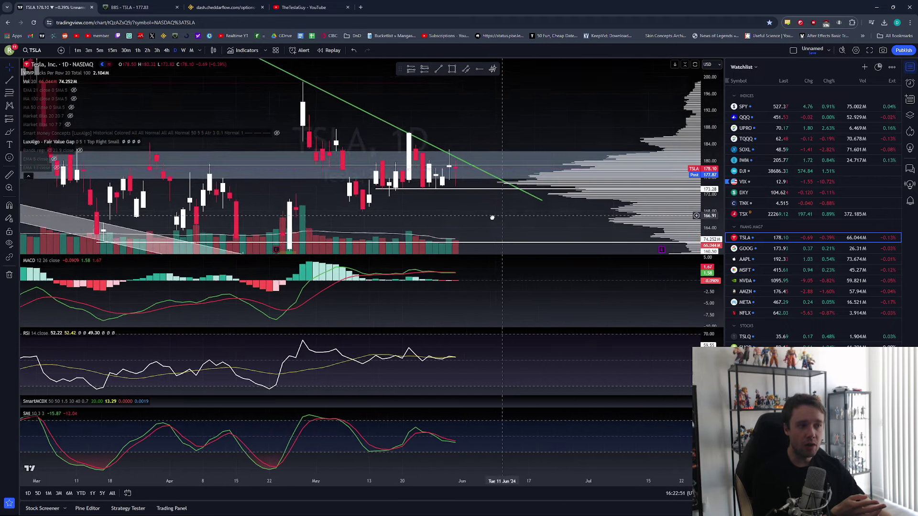
- Measure a 17.54 (-9.87%) drop over 12 bars from 03 Jun, then clear it
key("shift")
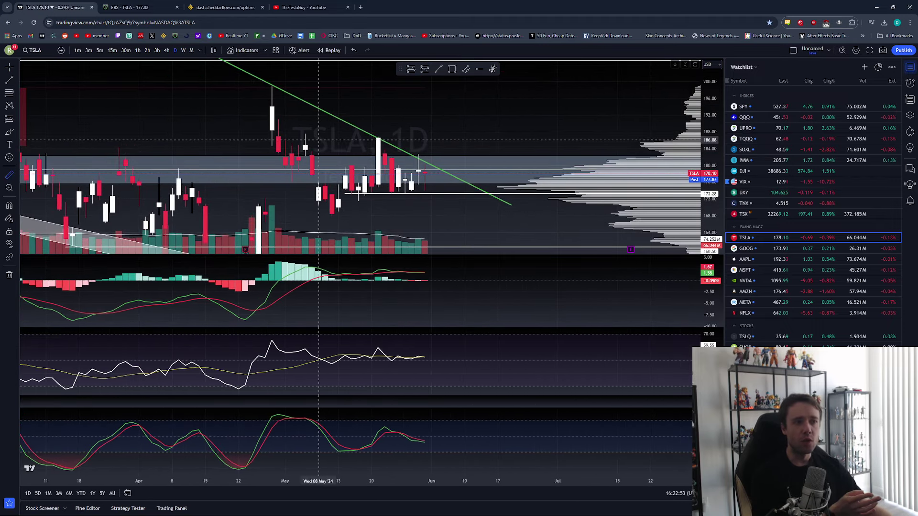
left_click(432, 174)
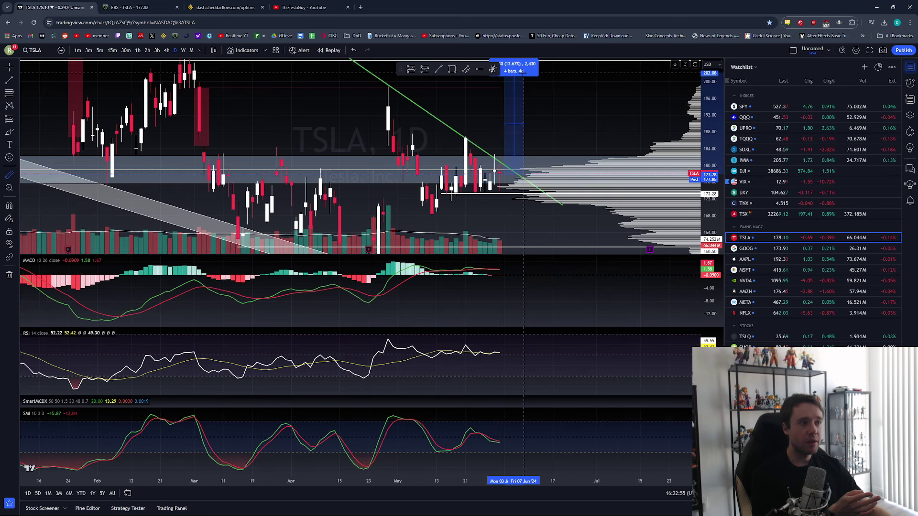
scroll(526, 64, "down", 3)
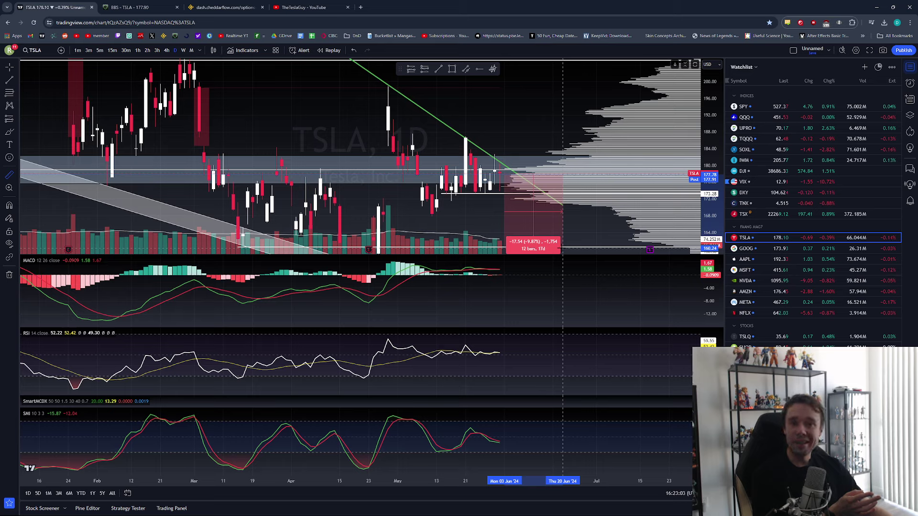
left_click(562, 247)
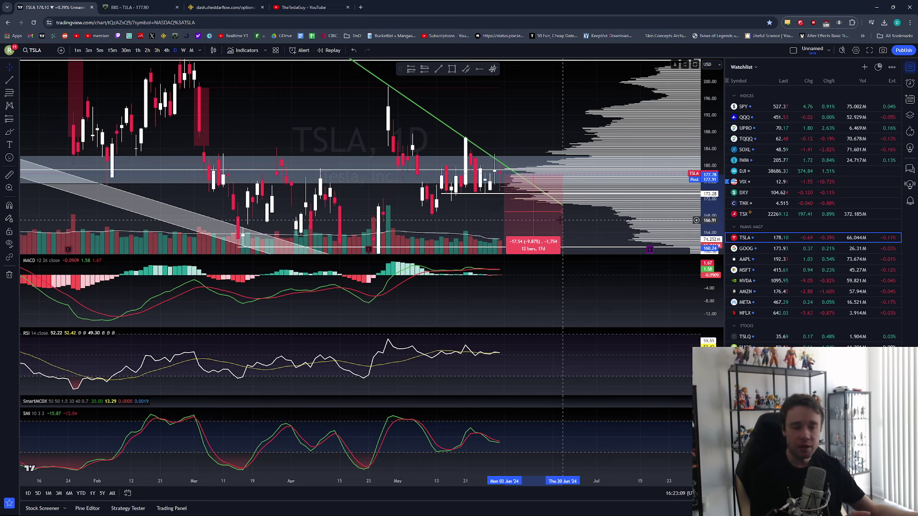
left_click(523, 135)
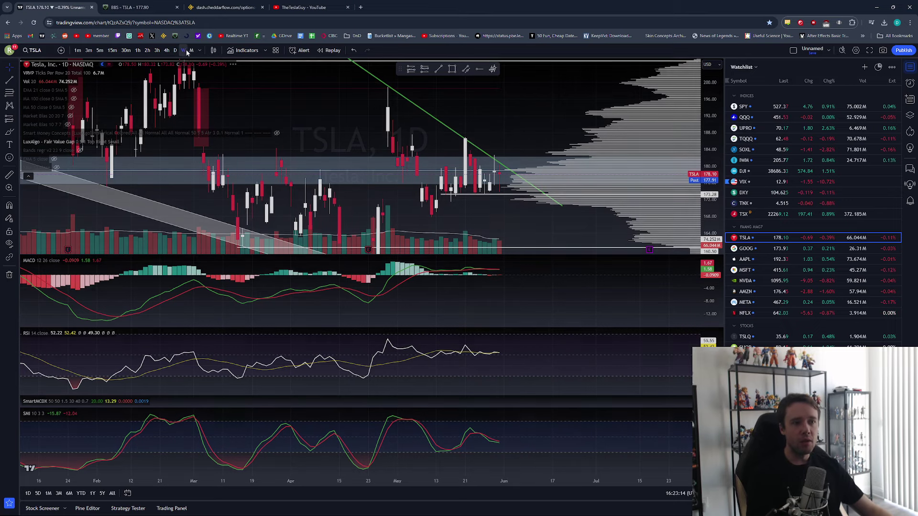
- Switch TSLA to weekly candles, zoom in, and maximize the MACD pane to fill the chart
left_click(184, 50)
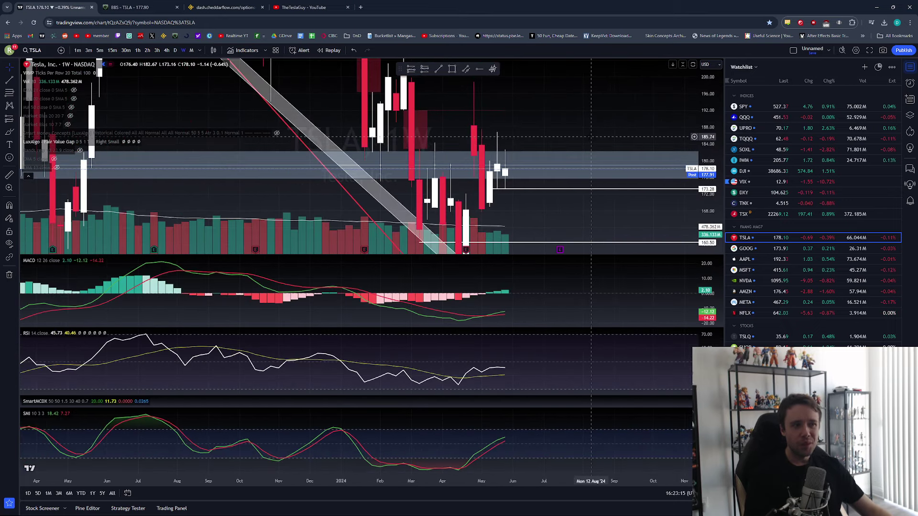
scroll(591, 137, "up", 3)
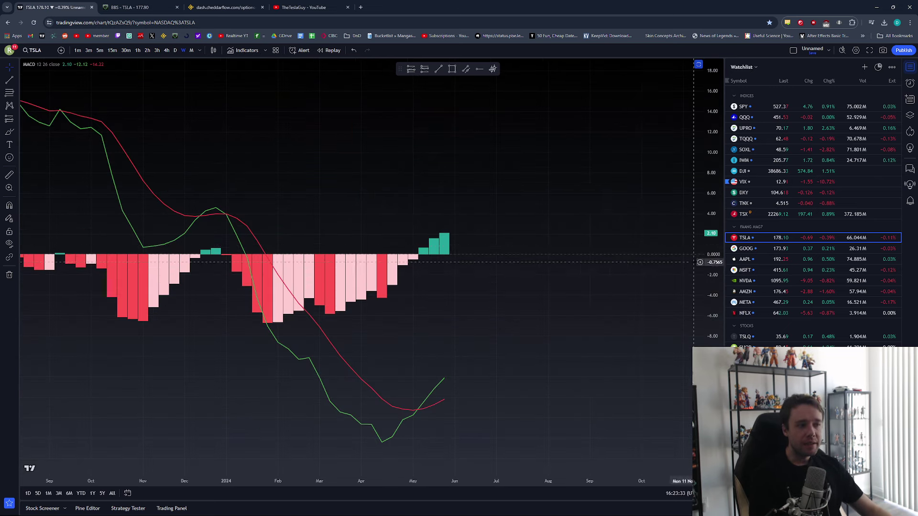
double_click(678, 273)
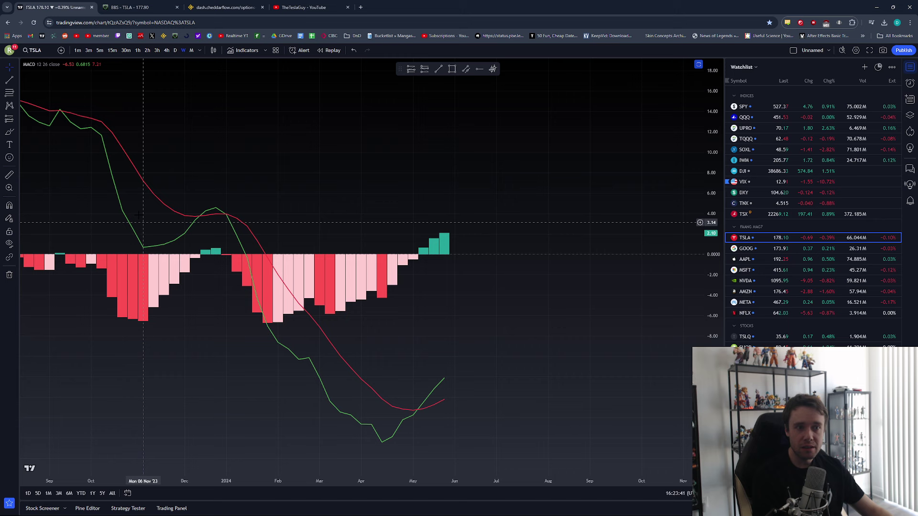
- Circle the May MACD crossover with the Brush, then restore all panes on daily candles
left_click(9, 132)
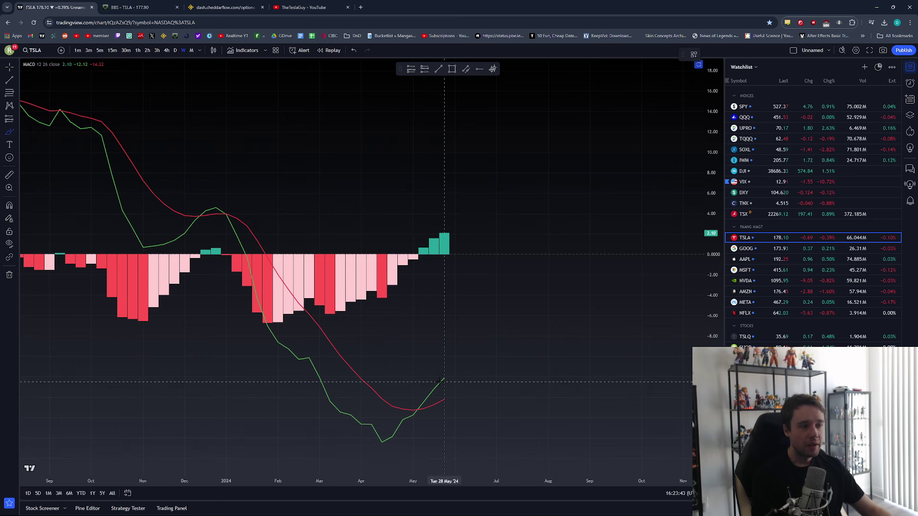
mouse_move(443, 379)
left_mouse_down()
mouse_move(461, 380)
mouse_move(460, 395)
mouse_move(473, 385)
mouse_move(486, 339)
left_mouse_up()
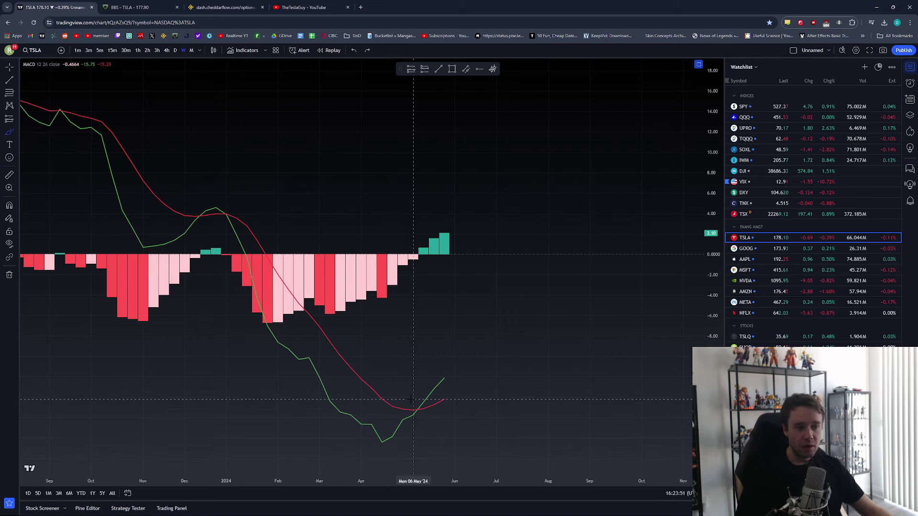
left_click_drag(383, 403, 406, 406)
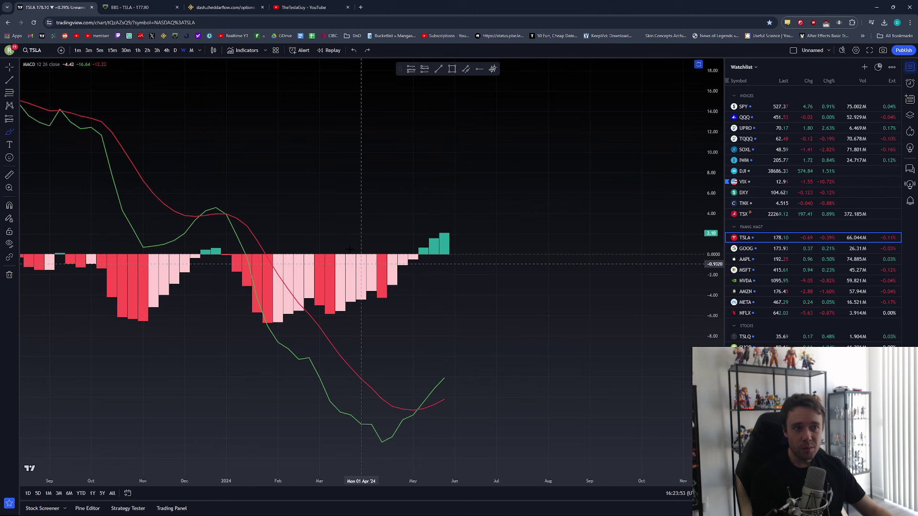
left_click(699, 65)
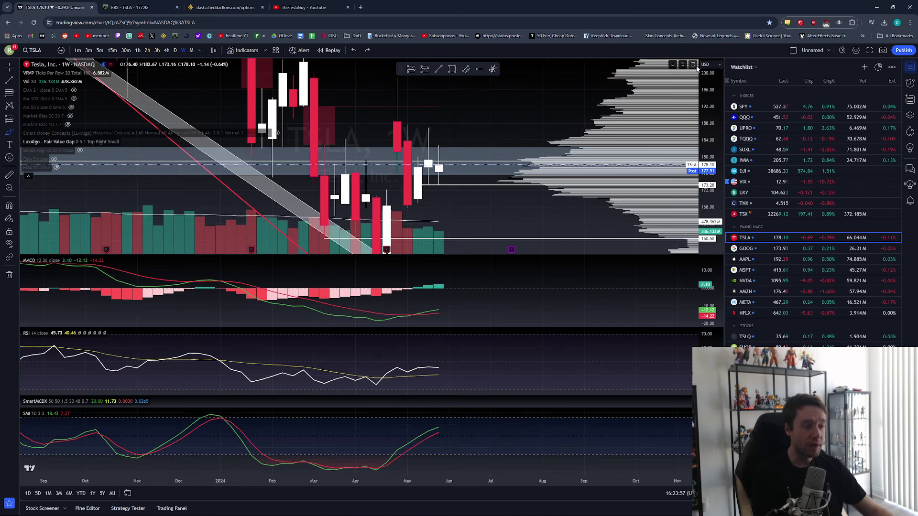
left_click(174, 50)
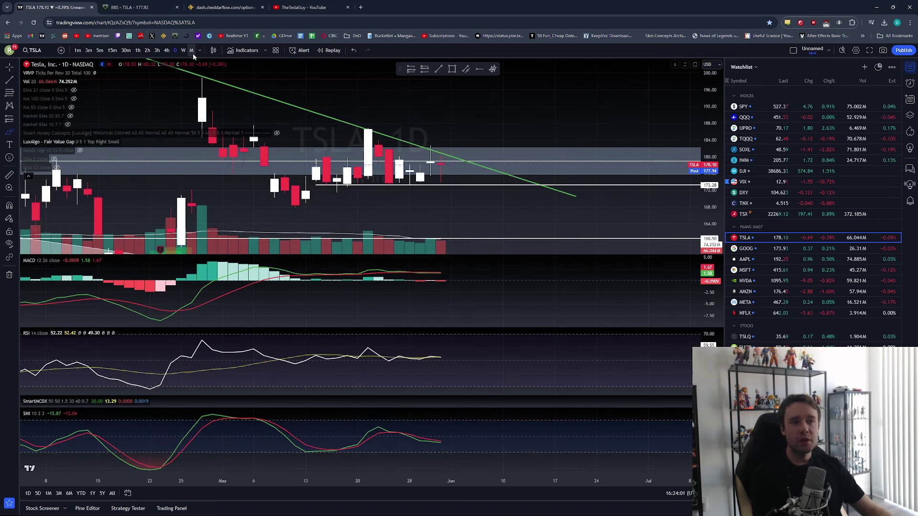
- Show monthly candles, undo the stray cyan line, and compress the price scale to about 120–230
left_click(192, 50)
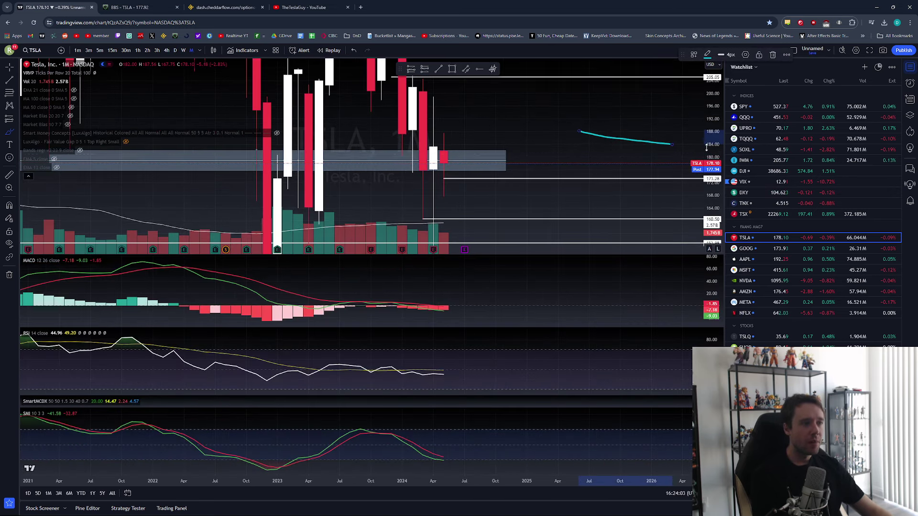
key("ctrl+z")
key("ctrl+z")
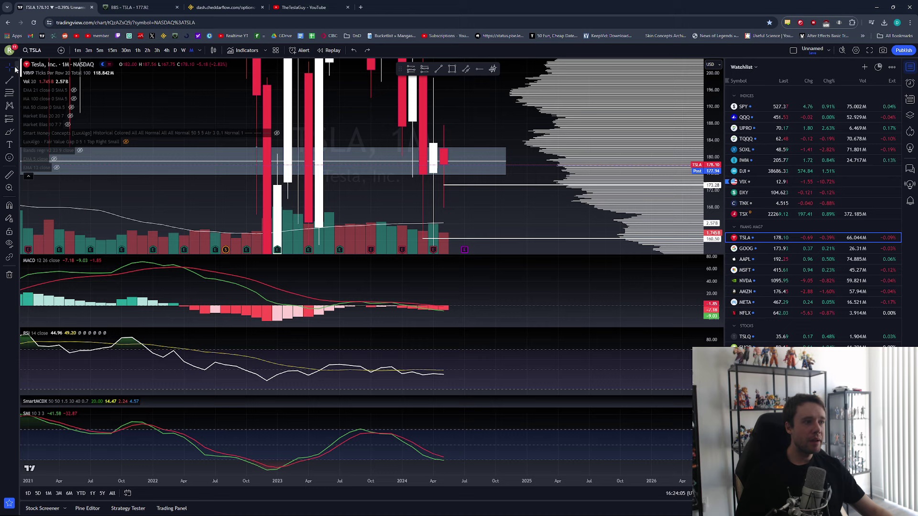
left_click_drag(712, 125, 714, 178)
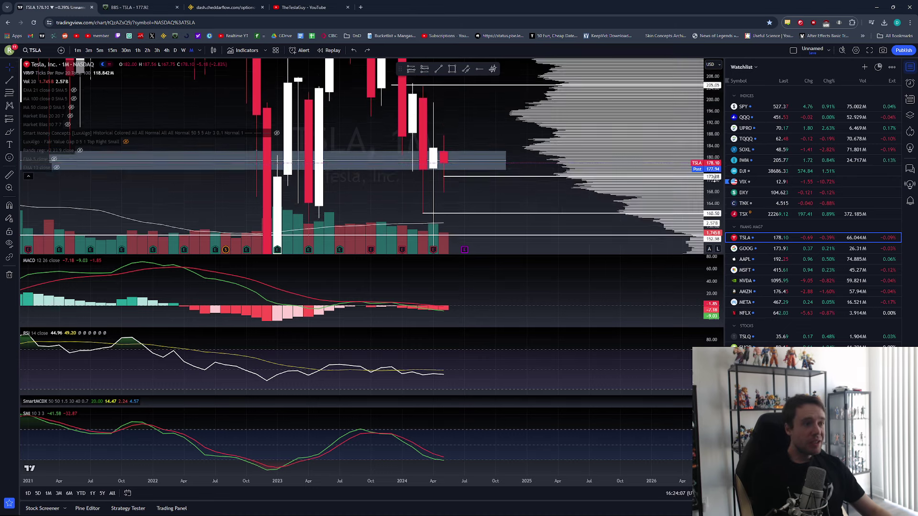
left_click_drag(471, 198, 488, 188)
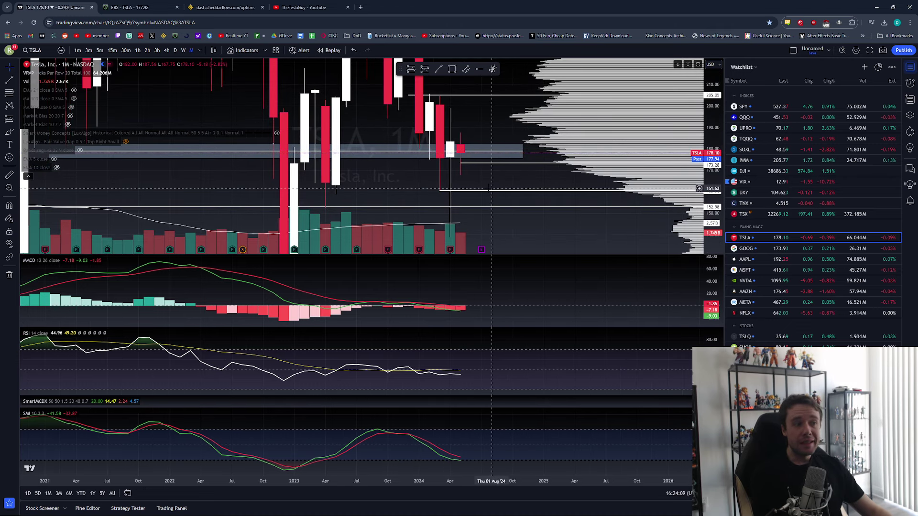
left_click_drag(711, 174, 702, 178)
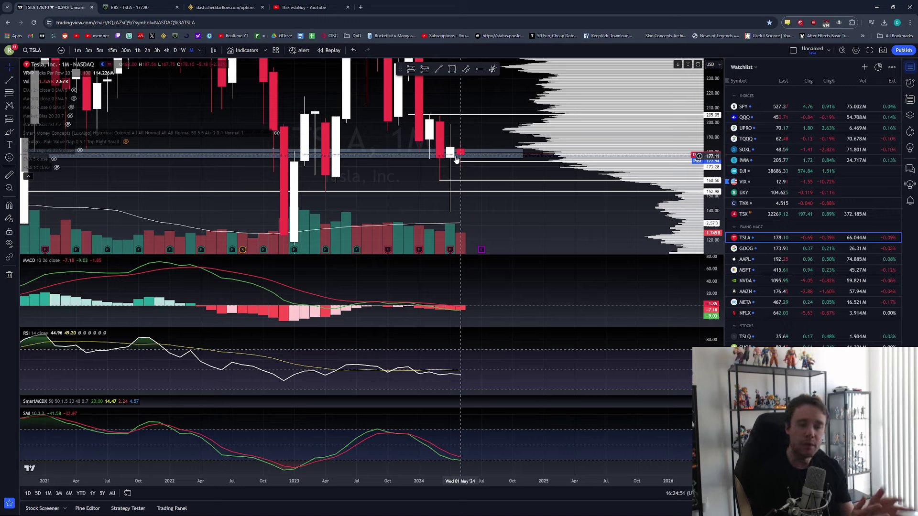
- Return TSLA to daily candles, sketch brush loops around the consolidation band and wedge, then undo them
left_click(176, 50)
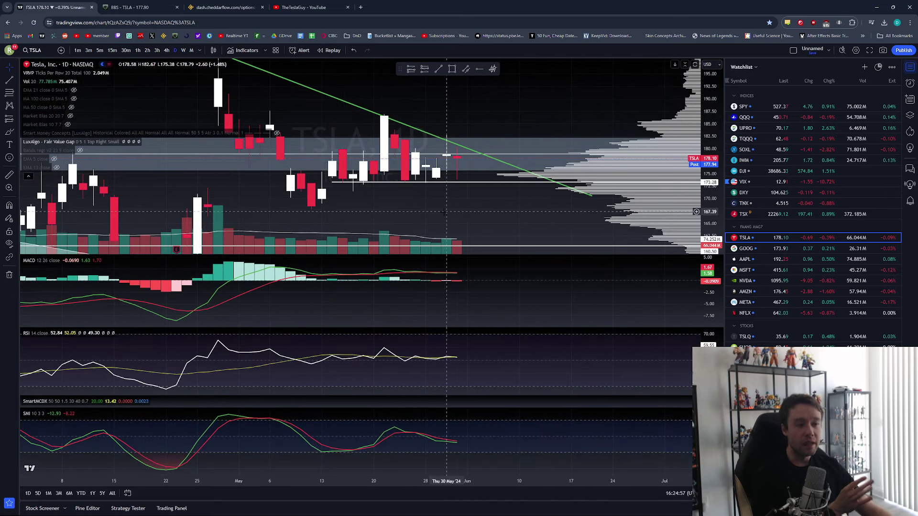
left_click(16, 132)
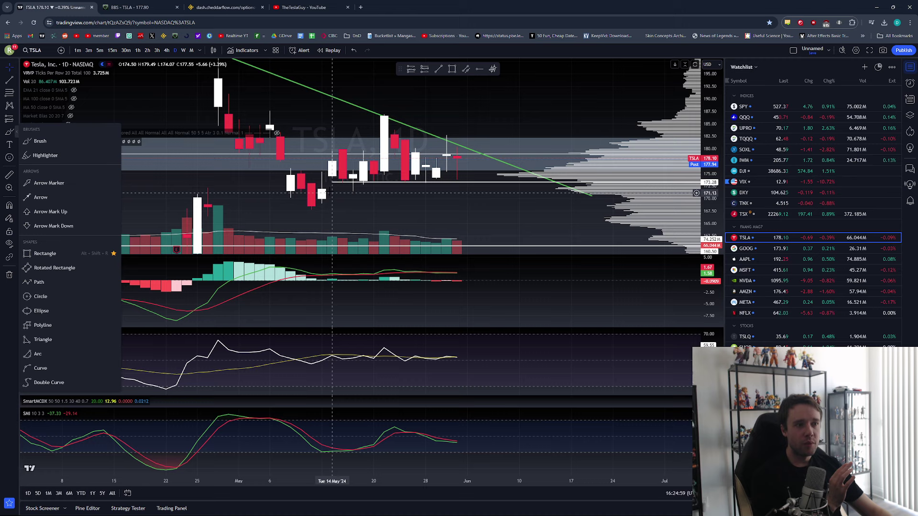
left_click(40, 141)
mouse_move(337, 191)
left_mouse_down()
mouse_move(364, 178)
mouse_move(540, 173)
left_mouse_up()
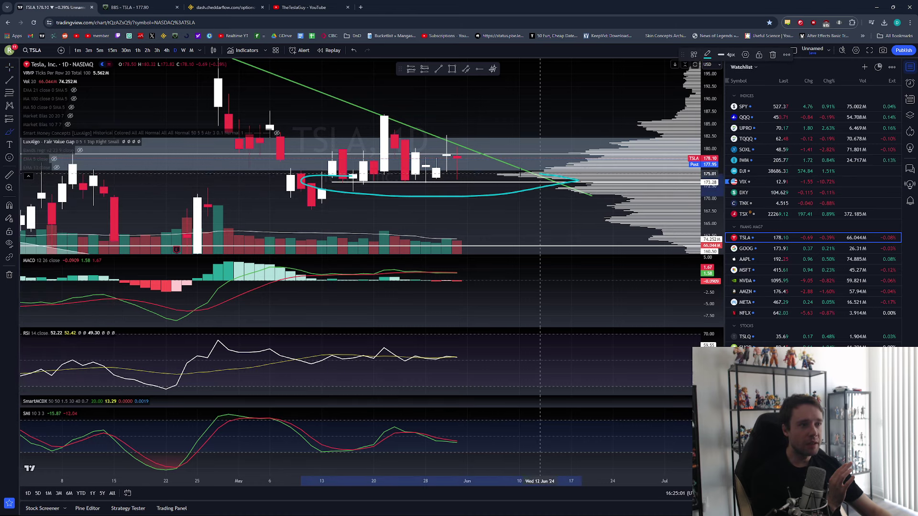
mouse_move(343, 89)
left_mouse_down()
mouse_move(554, 169)
mouse_move(342, 122)
mouse_move(382, 97)
left_mouse_up()
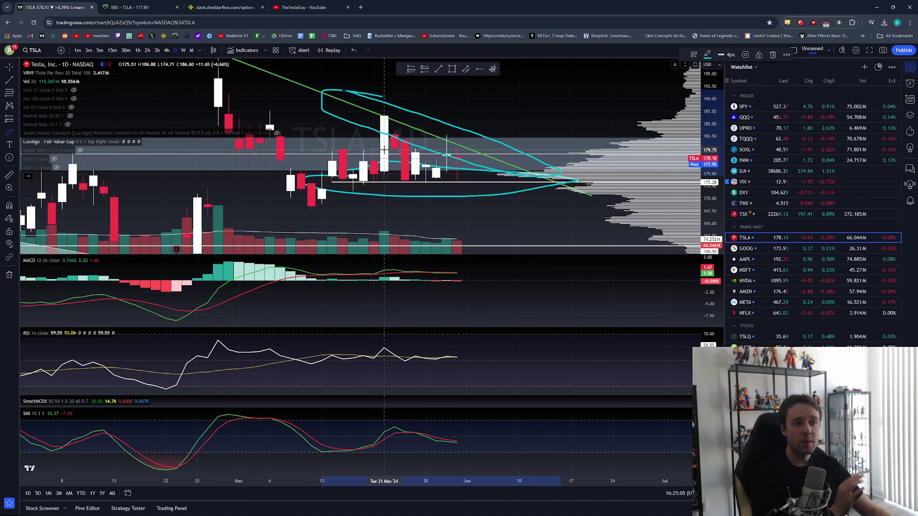
key("ctrl+z")
key("ctrl+z")
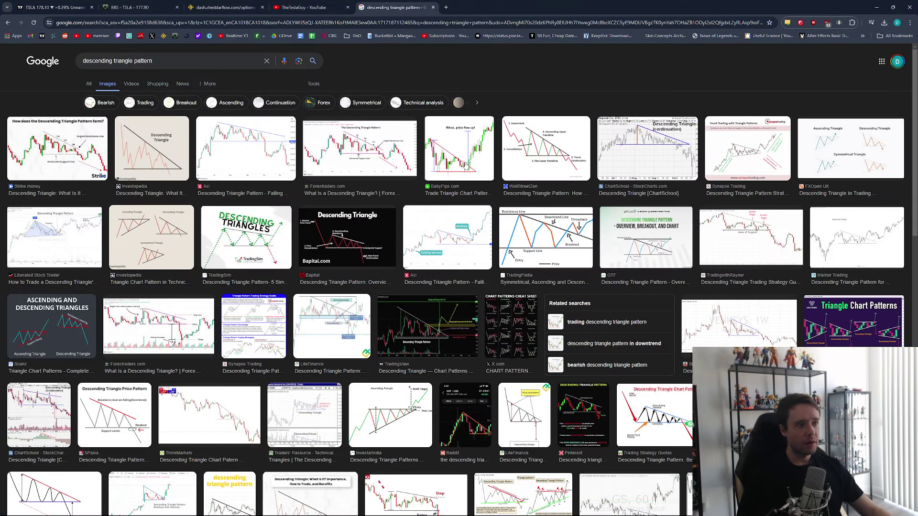
- Preview the BabyPips image, then the WallStreetZen descending triangle diagram, briefly checking the TSLA chart
left_click(470, 161)
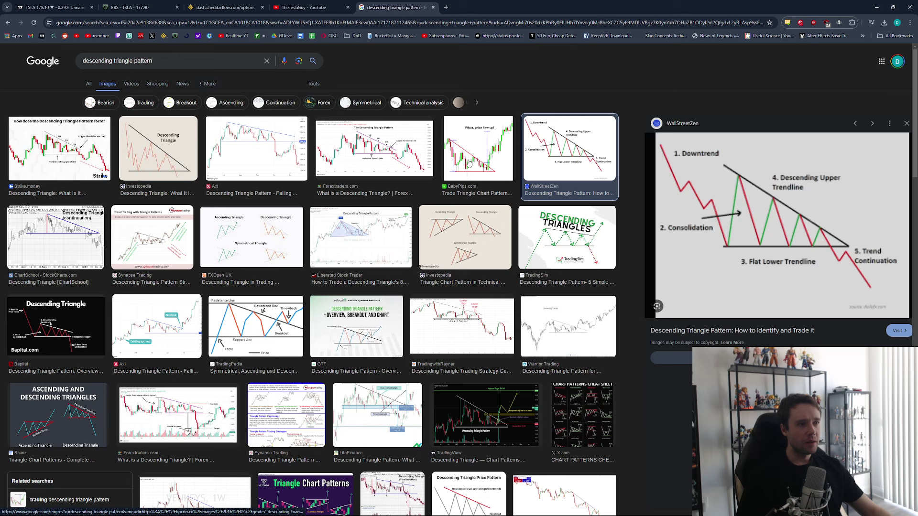
left_click(553, 158)
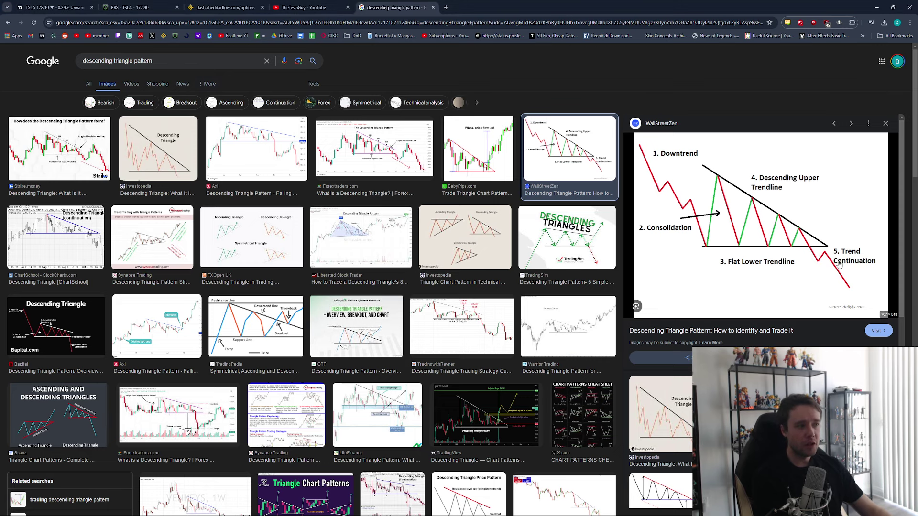
left_click(81, 4)
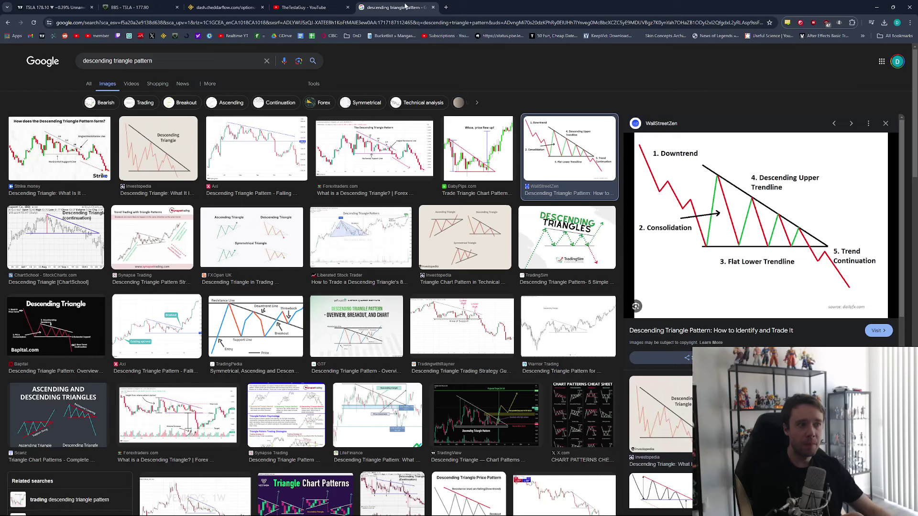
key("ctrl+shift+Tab")
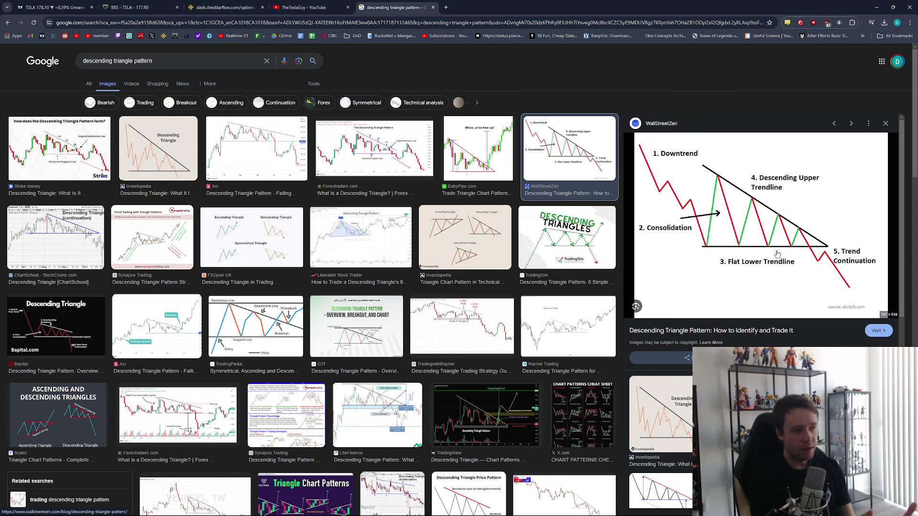
- Switch to the TradingView tab and close the Google 'descending triangle pattern' search tab
left_click(53, 7)
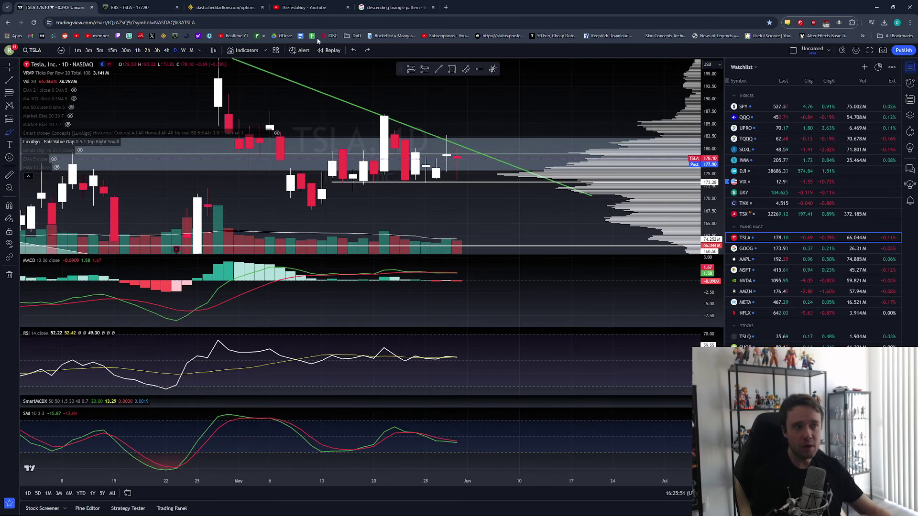
middle_click(387, 4)
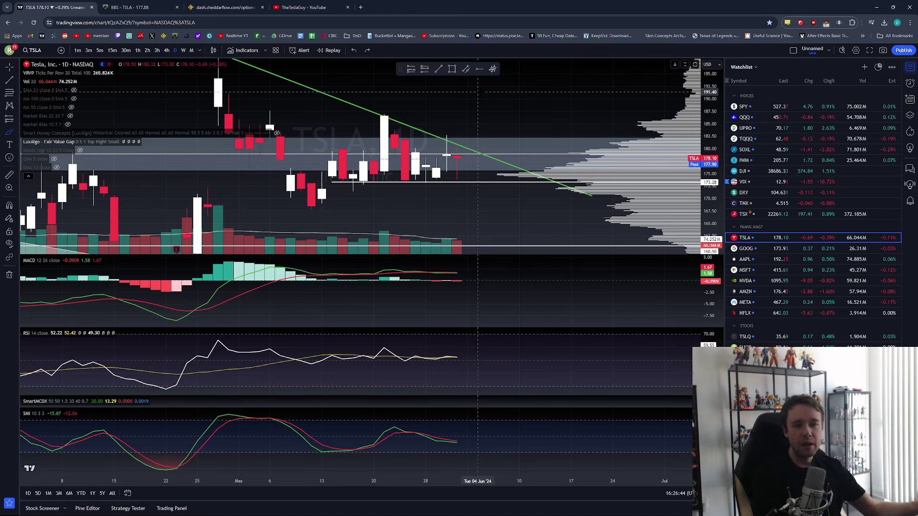
- Show the Bands regr v2 indicator and cycle TSLA through weekly, monthly, weekly, then daily candles
left_click(80, 150)
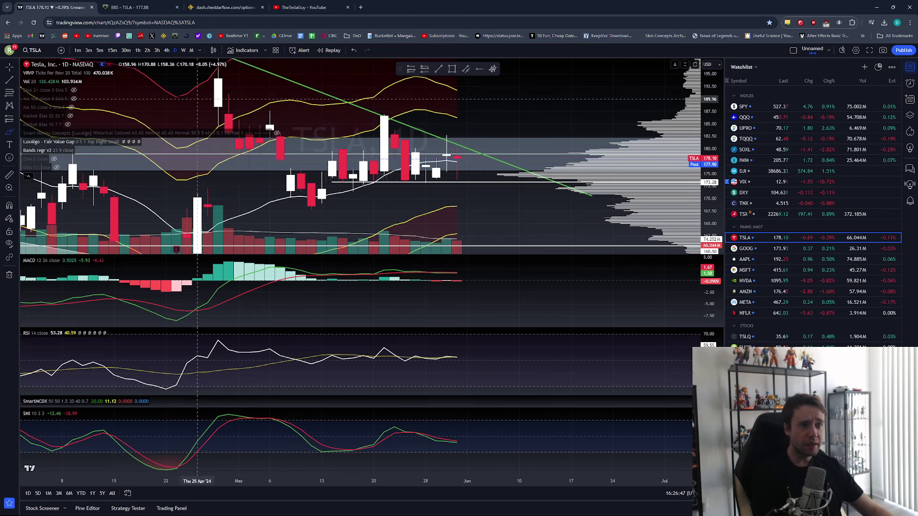
left_click(184, 50)
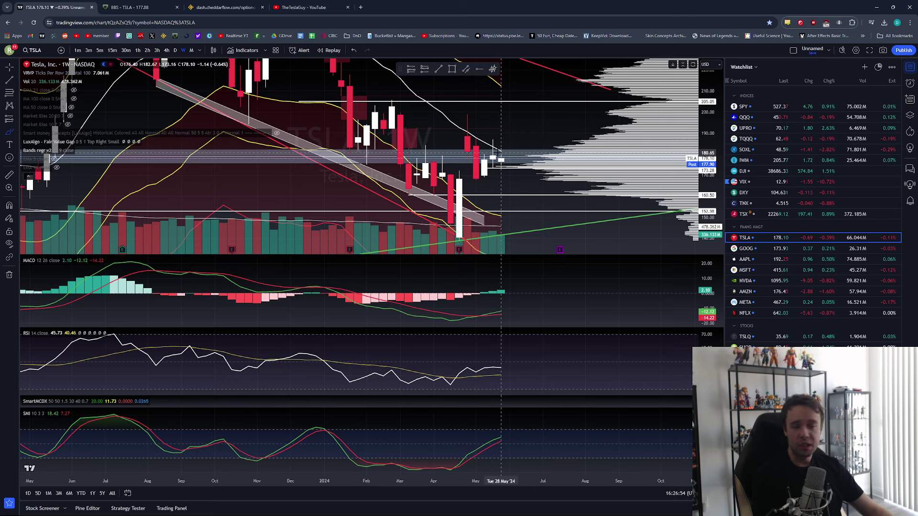
left_click(191, 50)
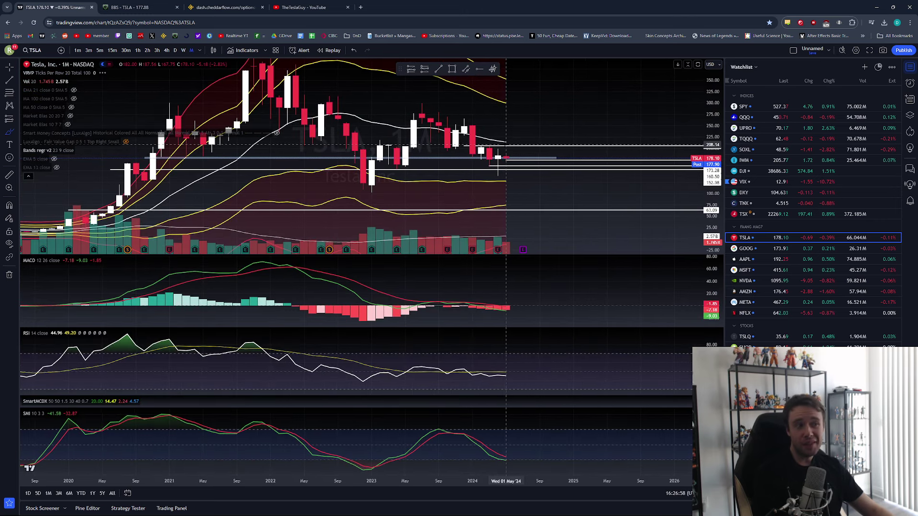
left_click(183, 51)
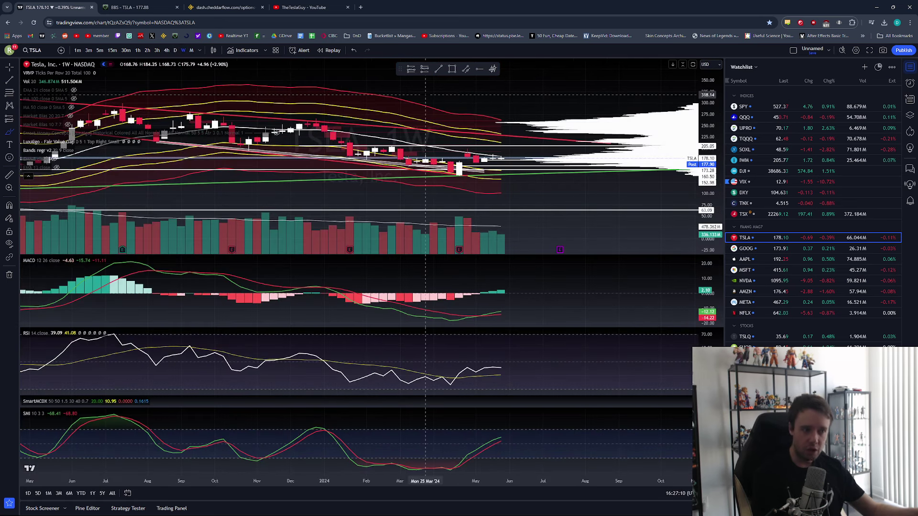
left_click(175, 50)
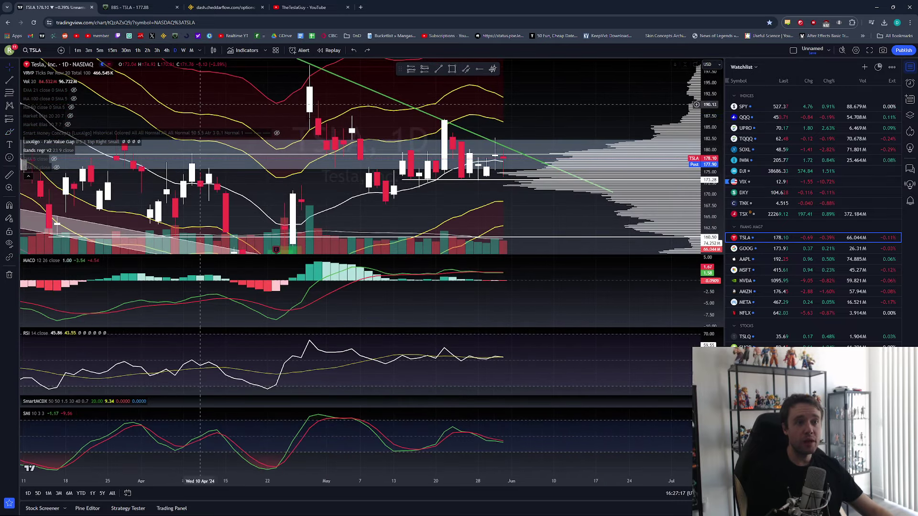
- Stretch the price scale to enlarge candles, hide Bands regr v2, and stay on daily candles
left_click_drag(704, 217, 705, 144)
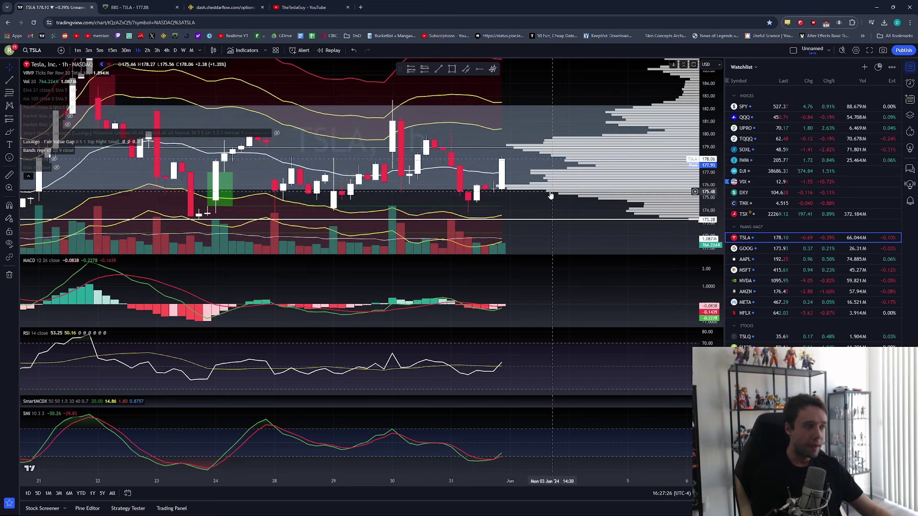
mouse_move(69, 122)
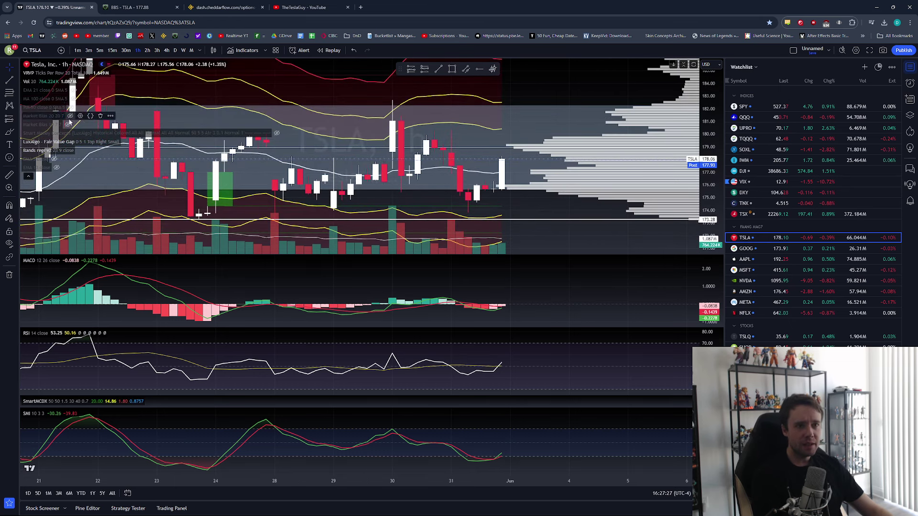
left_click(80, 151)
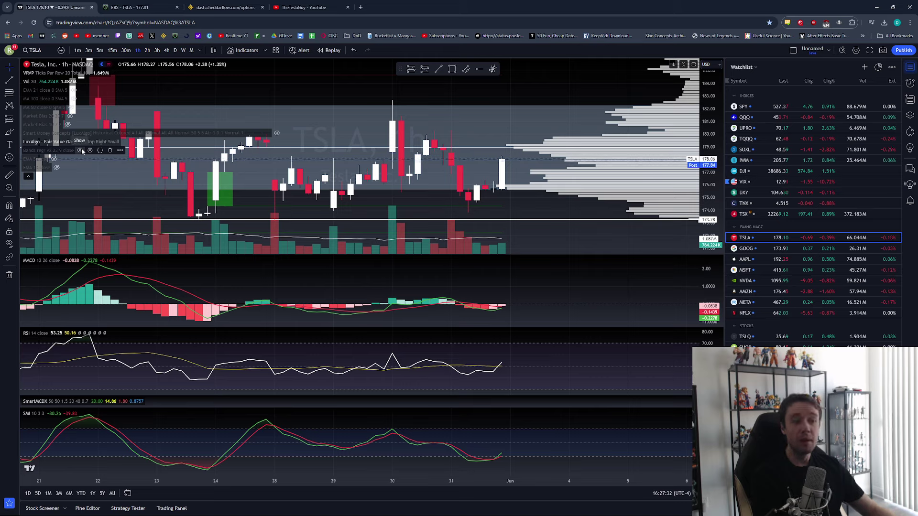
left_click(175, 50)
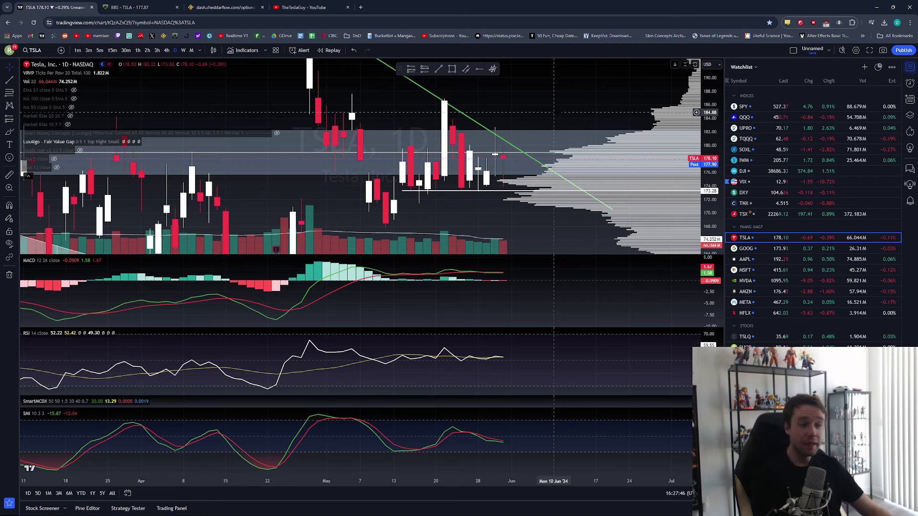
- Open the BlackBoxStocks TSLA options page and scroll through the sweeps table
left_click(148, 6)
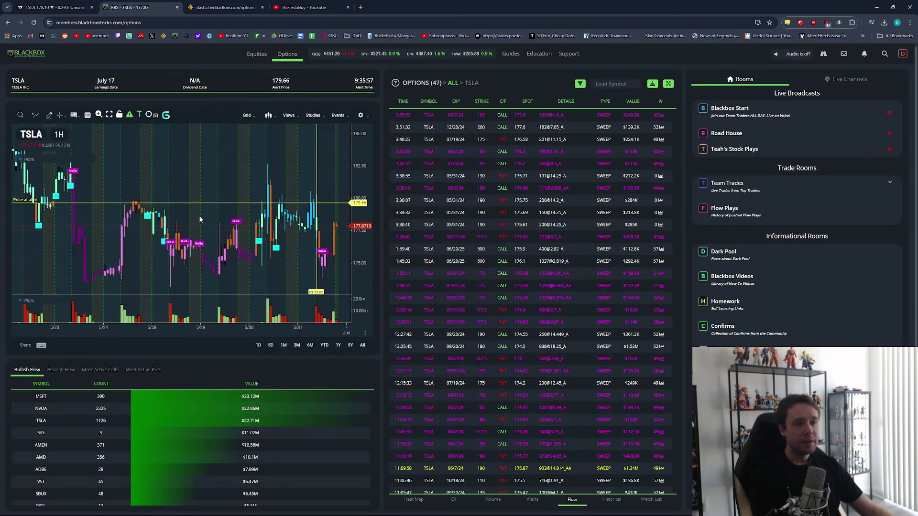
scroll(503, 249, "down", 3)
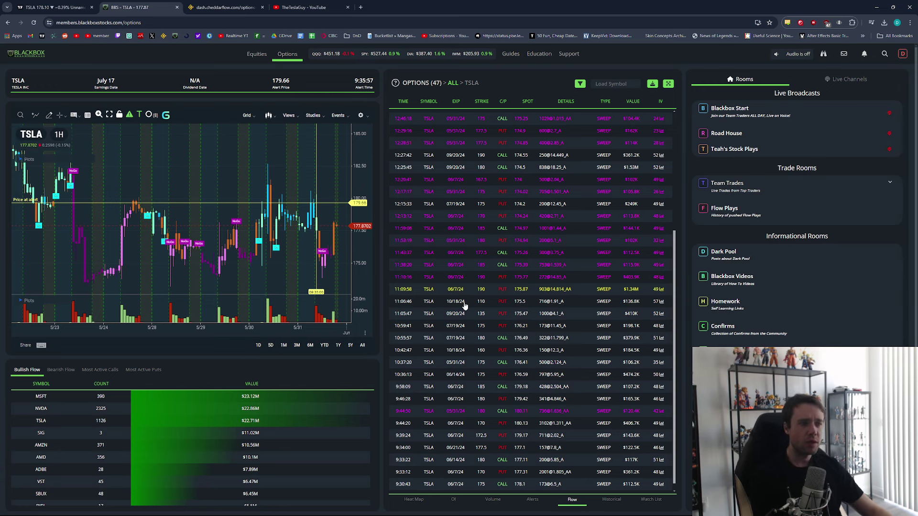
scroll(467, 313, "down", 1)
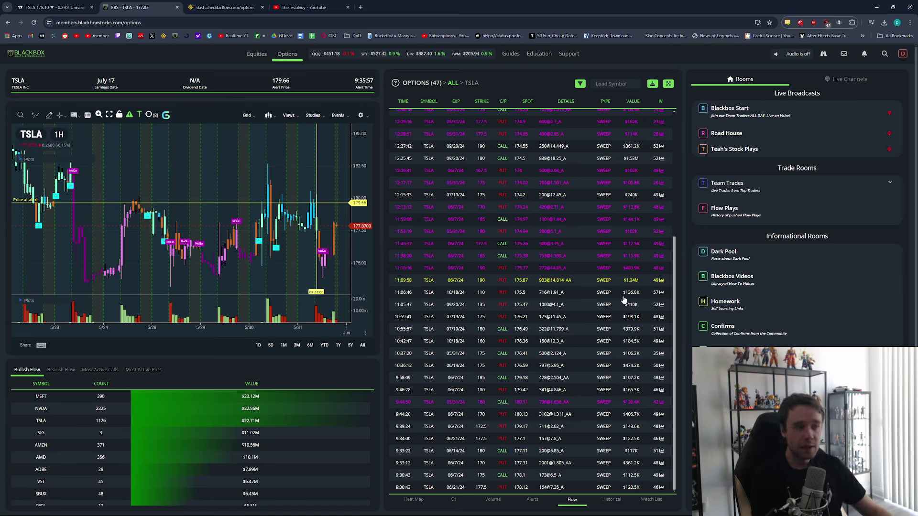
scroll(624, 300, "up", 2)
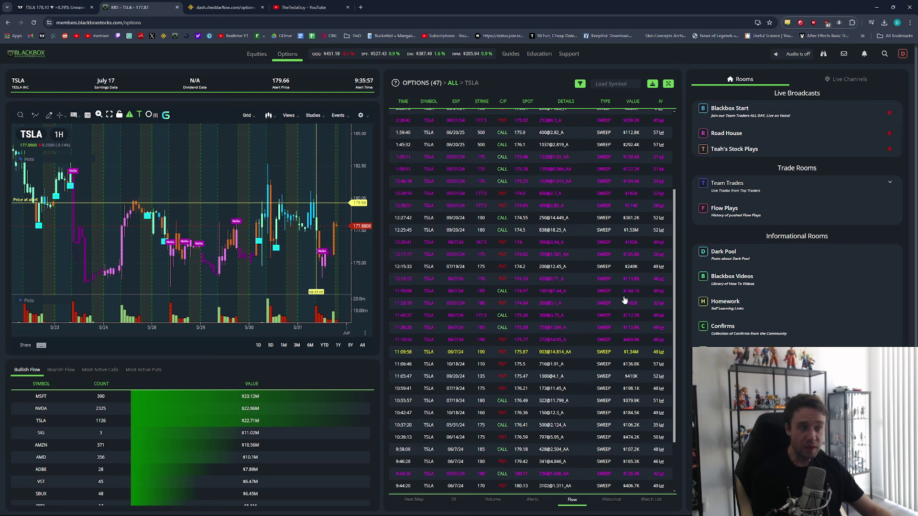
scroll(624, 300, "up", 1)
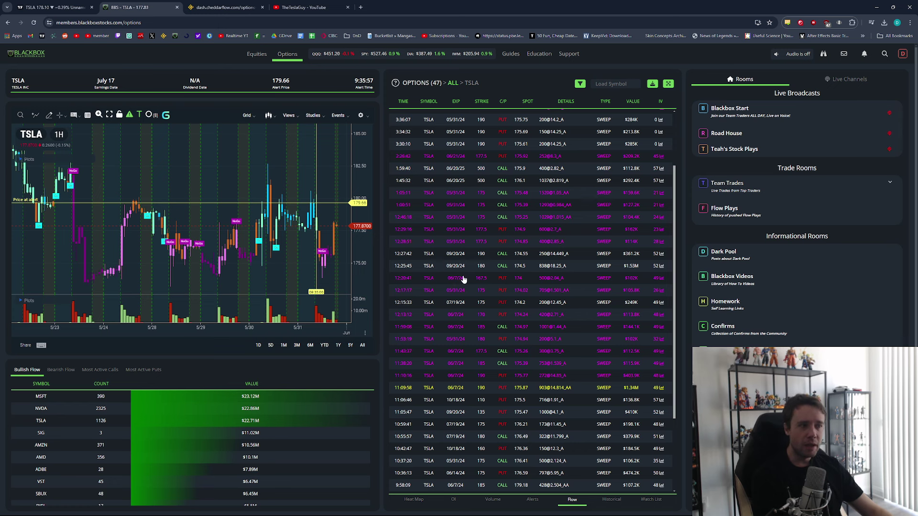
scroll(462, 280, "up", 2)
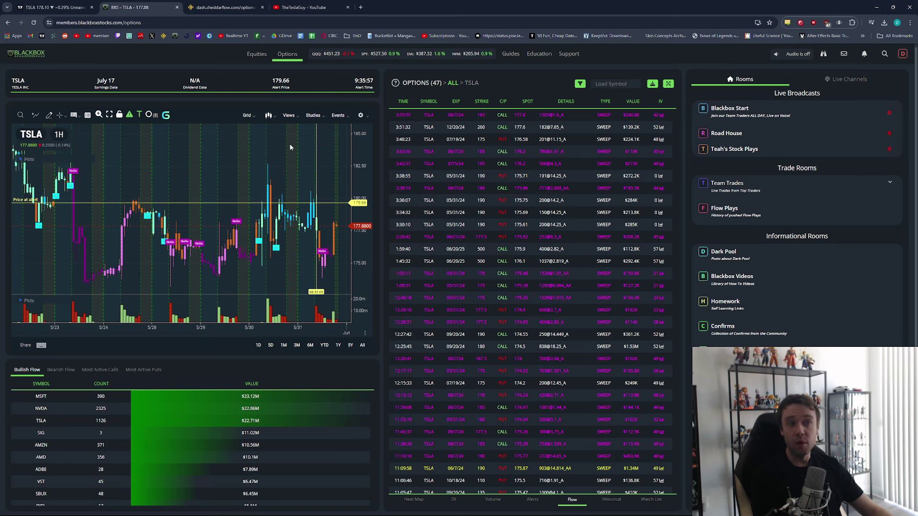
- Bring up Cheddar Flow's TSLA order flow, showing Bullish with a 0.325 put-to-call ratio
left_click(225, 7)
scroll(569, 260, "down", 2)
scroll(569, 261, "up", 2)
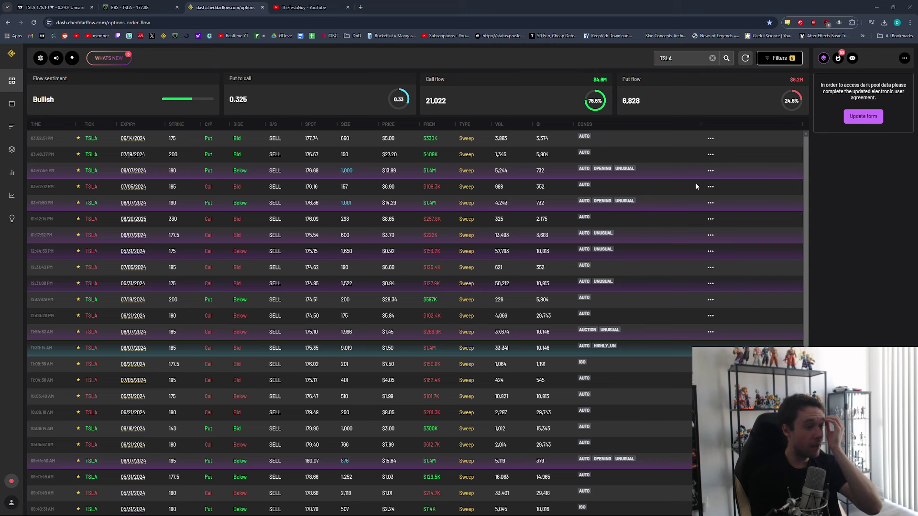
key("ctrl+shift+Tab")
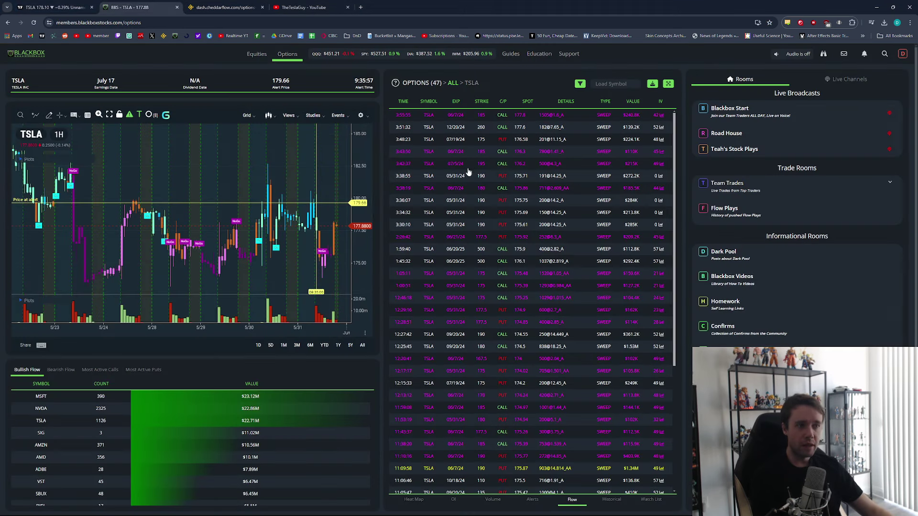
key("ctrl+Tab")
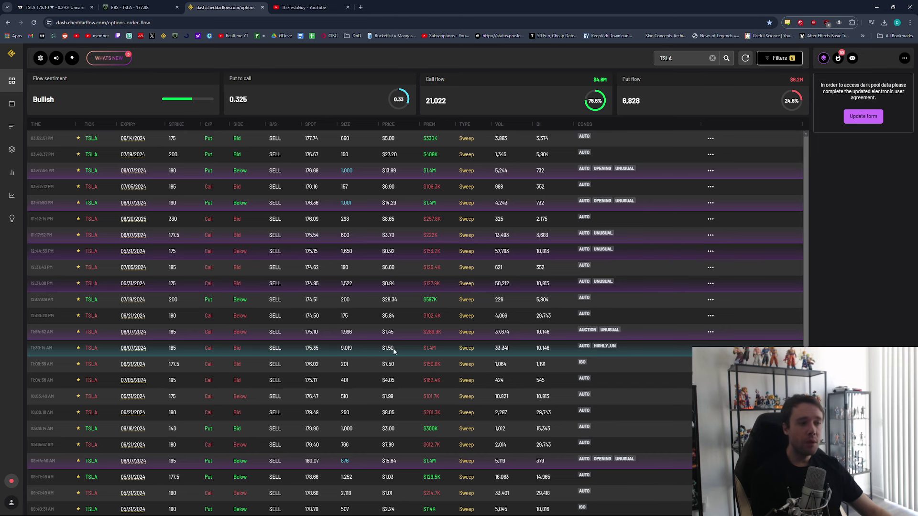
scroll(400, 349, "down", 1)
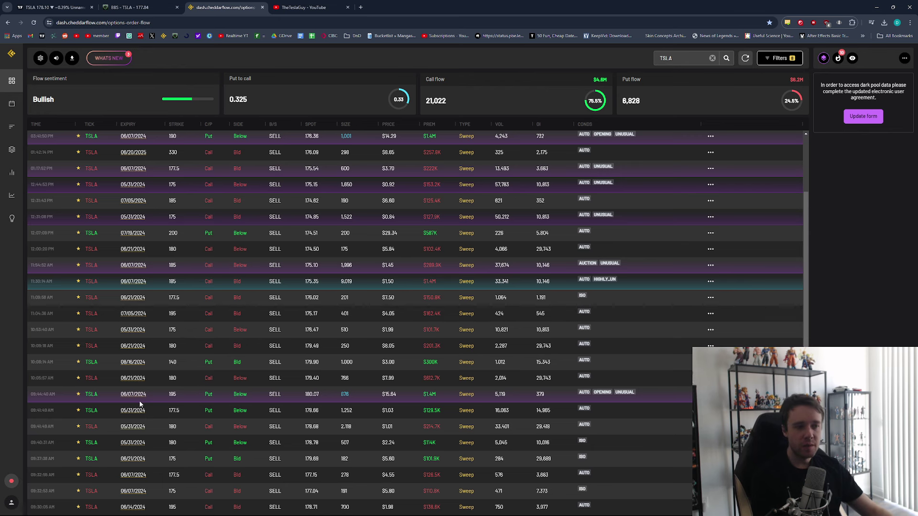
scroll(140, 404, "up", 1)
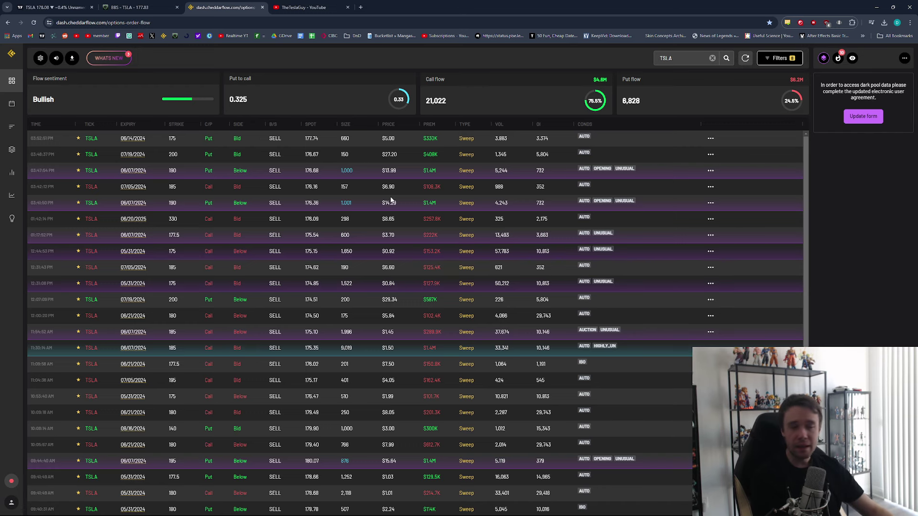
- Return to the TradingView TSLA daily chart and pan to show the recent candles
left_click(120, 7)
left_click(87, 4)
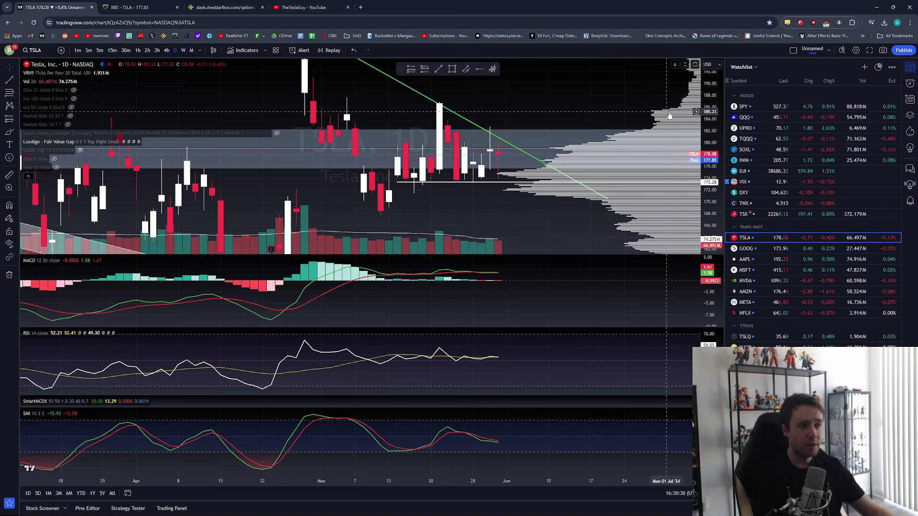
left_click_drag(562, 107, 505, 139)
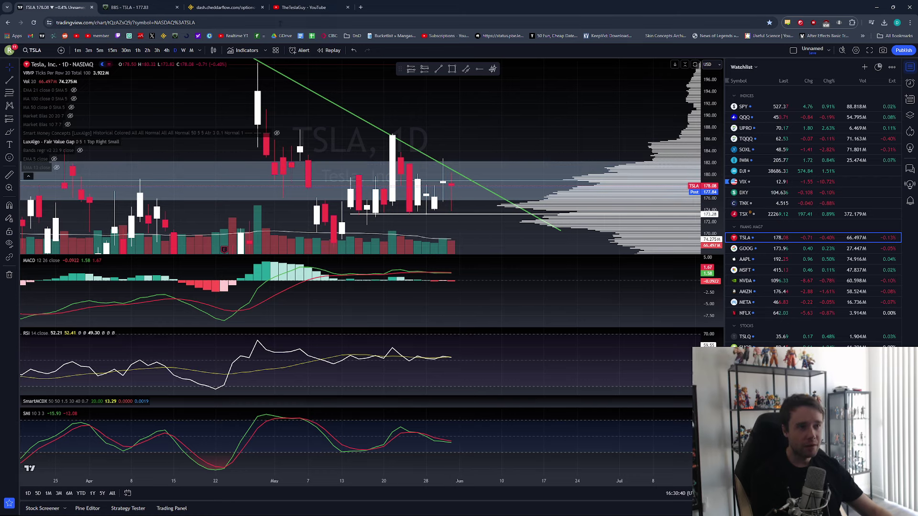
- Glance over the YouTube community posts, then re-center the chart and refit its price scale
left_click(303, 7)
scroll(503, 306, "down", 9)
scroll(503, 307, "up", 7)
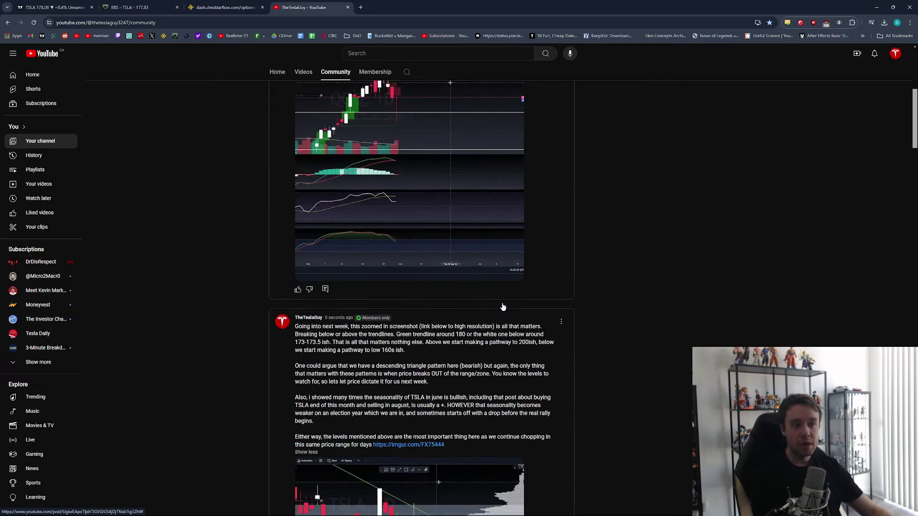
scroll(503, 306, "up", 7)
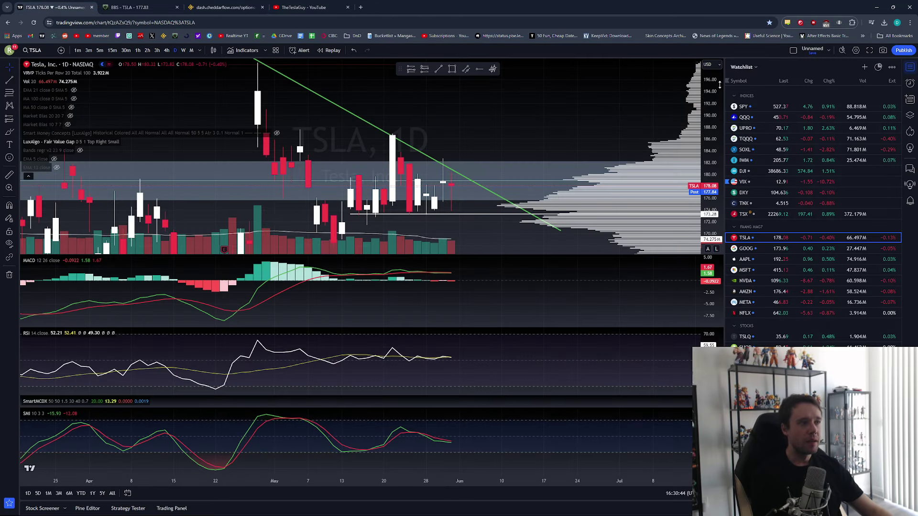
left_click_drag(510, 109, 520, 108)
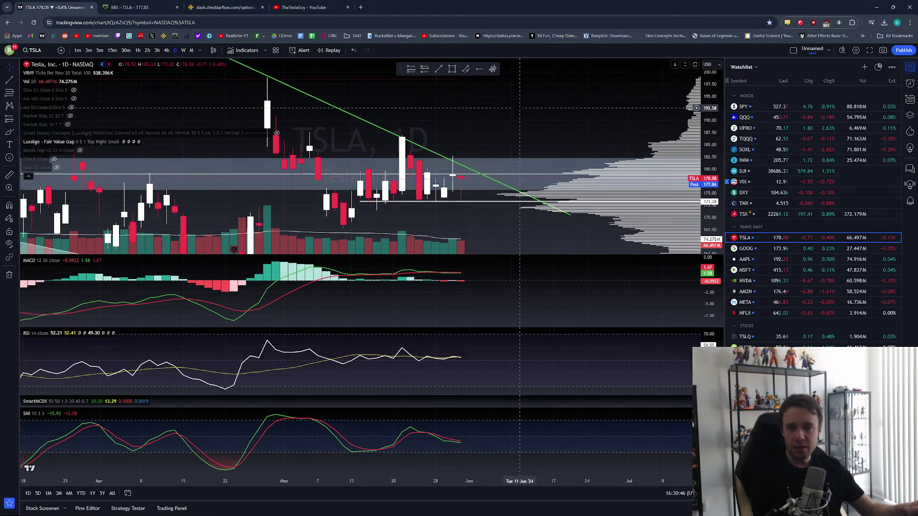